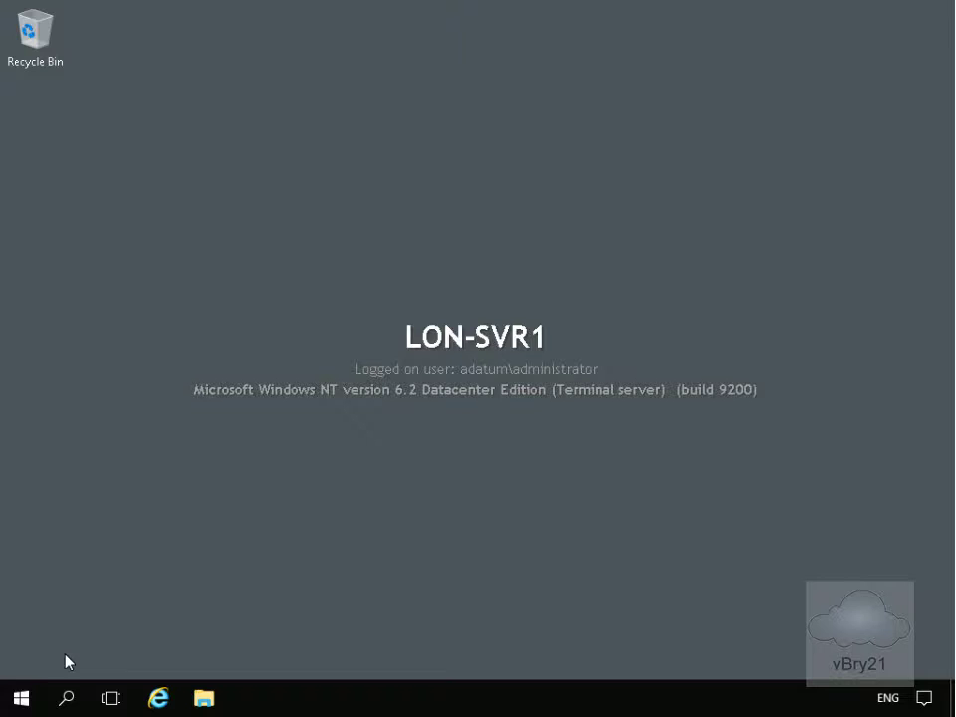
Open the Network and Sharing Center from the Settings Network & Internet page
click(18, 702)
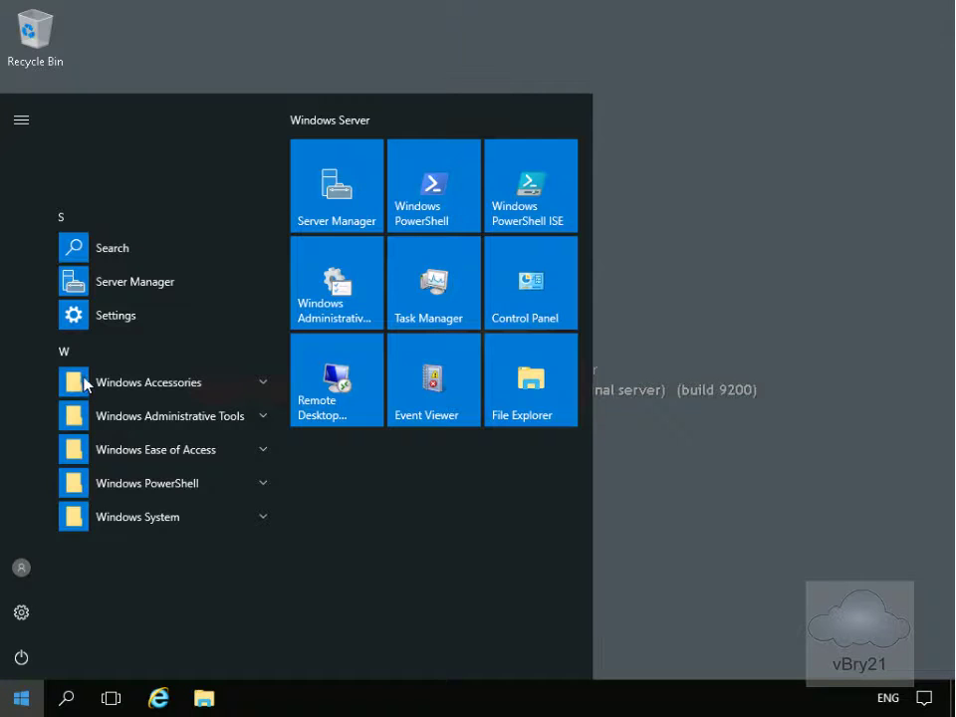
click(112, 315)
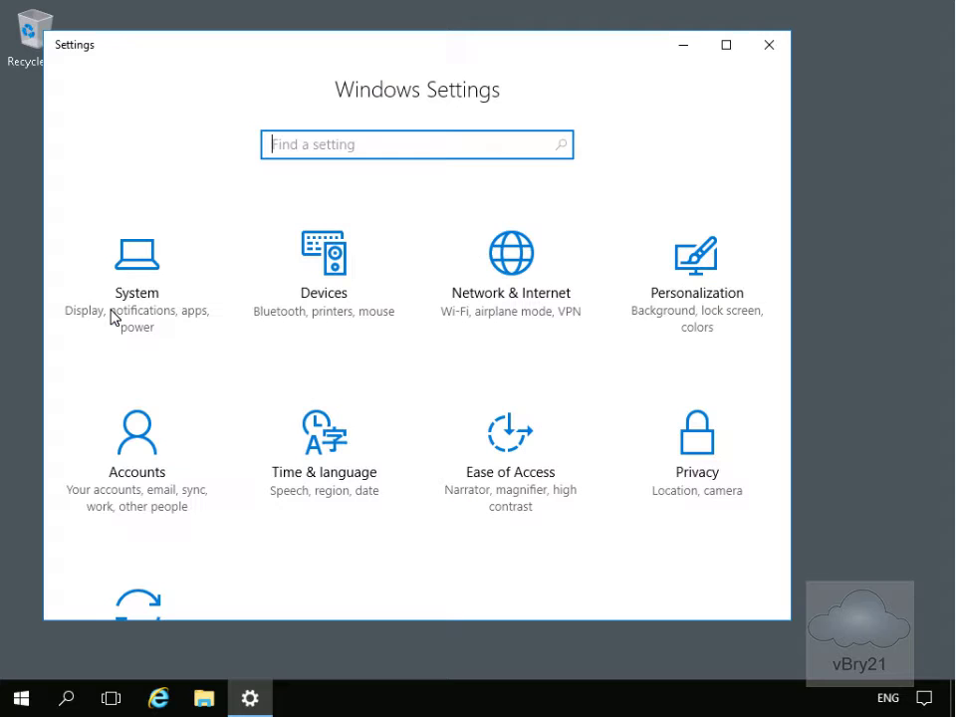
click(493, 295)
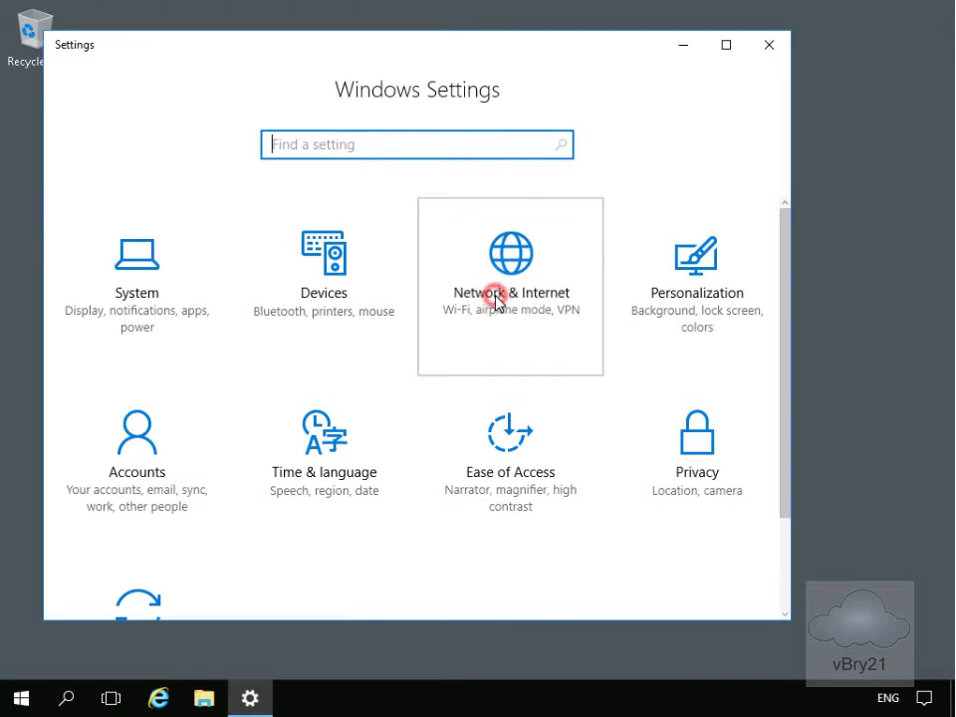
scroll(527, 456, down, 3)
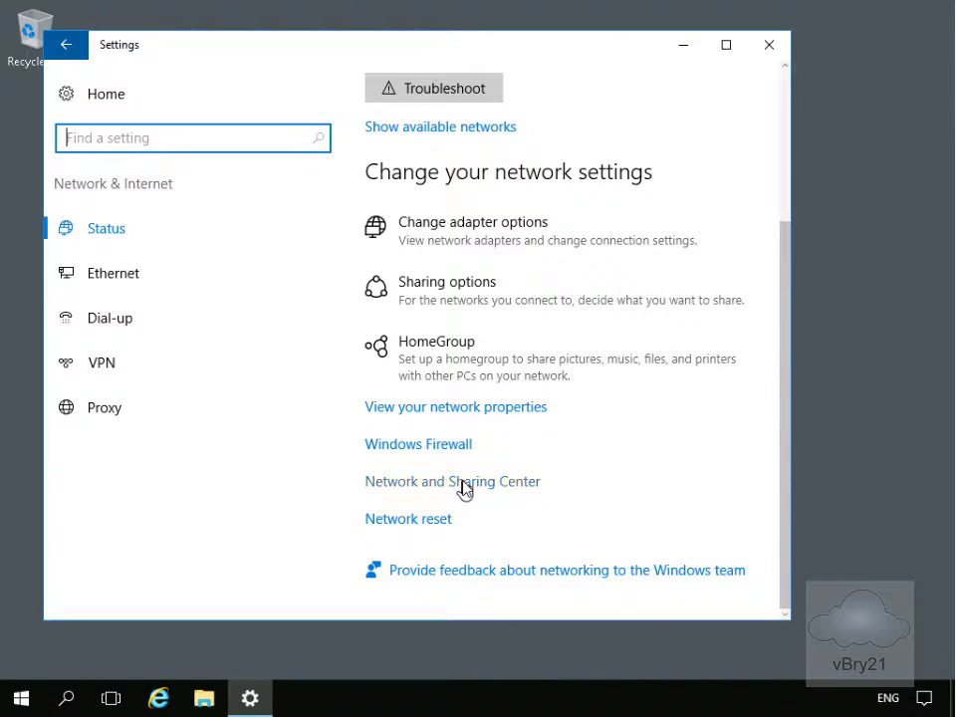
click(461, 487)
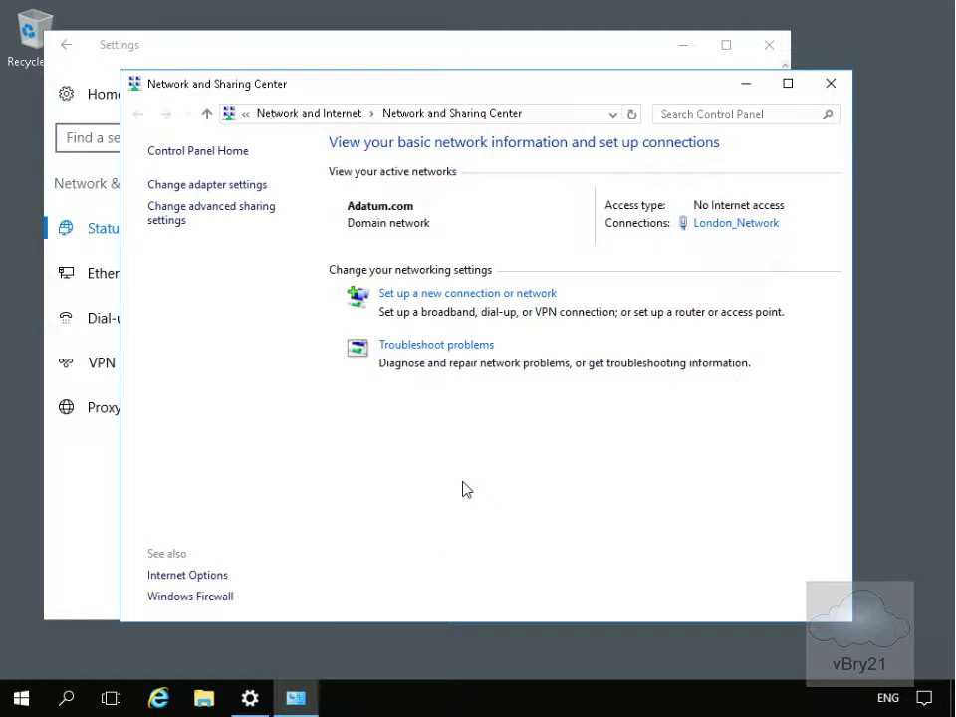
Open the London_Network adapter's Properties and select Internet Protocol Version 4 (TCP/IPv4)
click(231, 189)
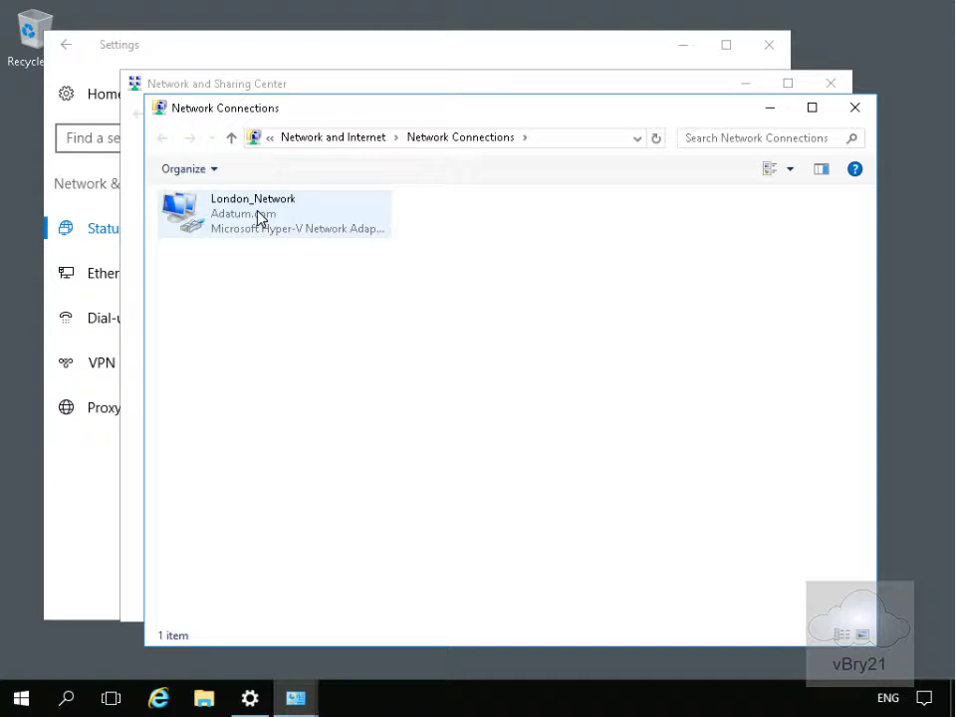
click(258, 217)
right_click(258, 215)
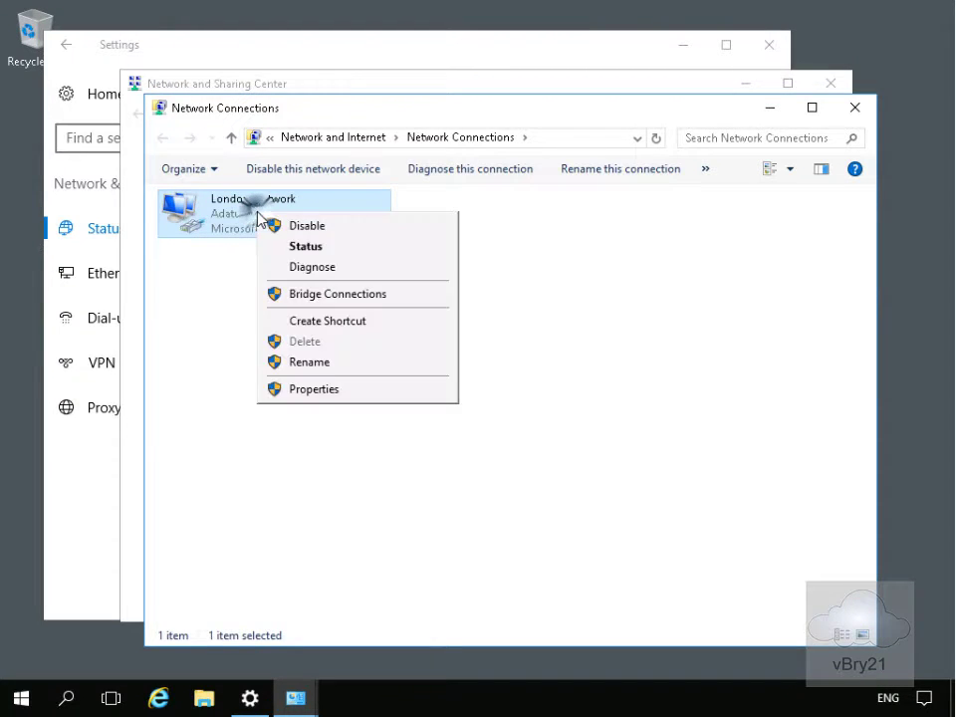
click(312, 390)
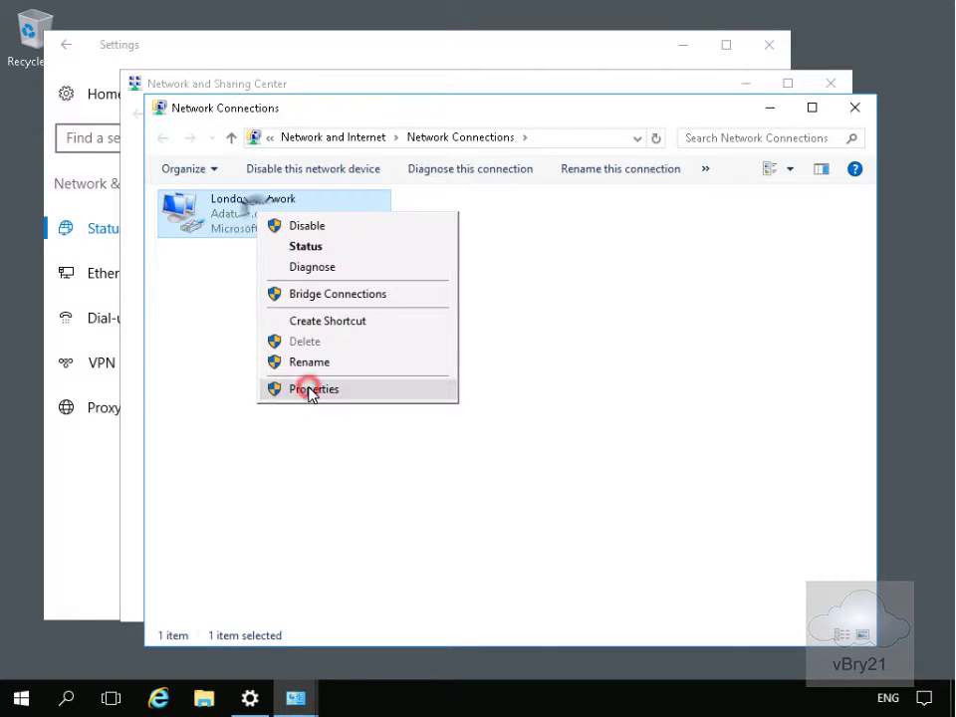
drag(332, 189, 351, 142)
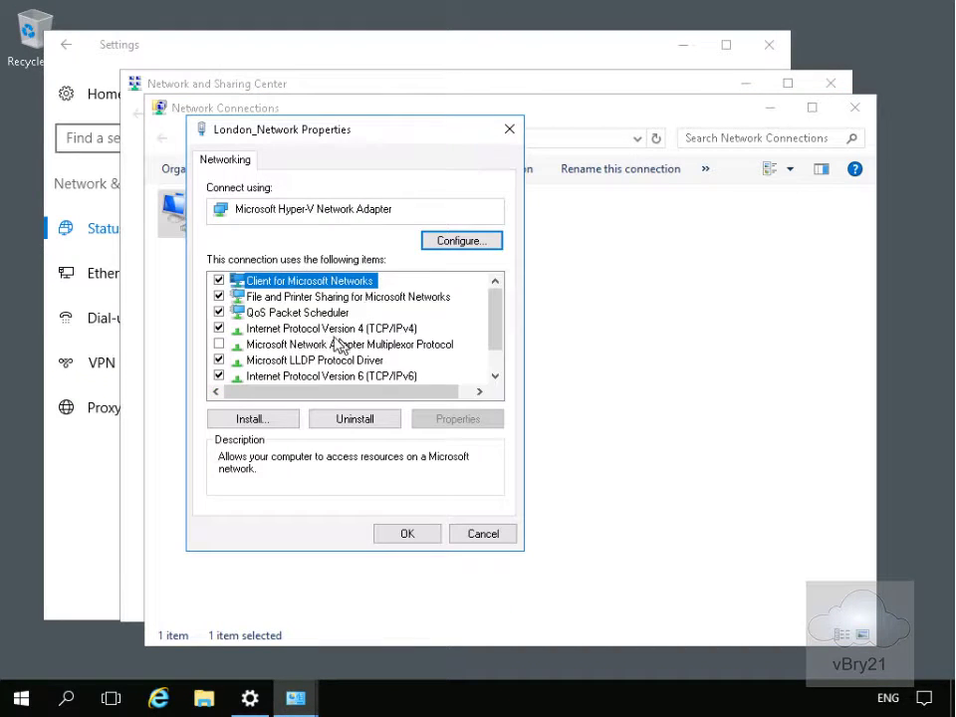
click(354, 333)
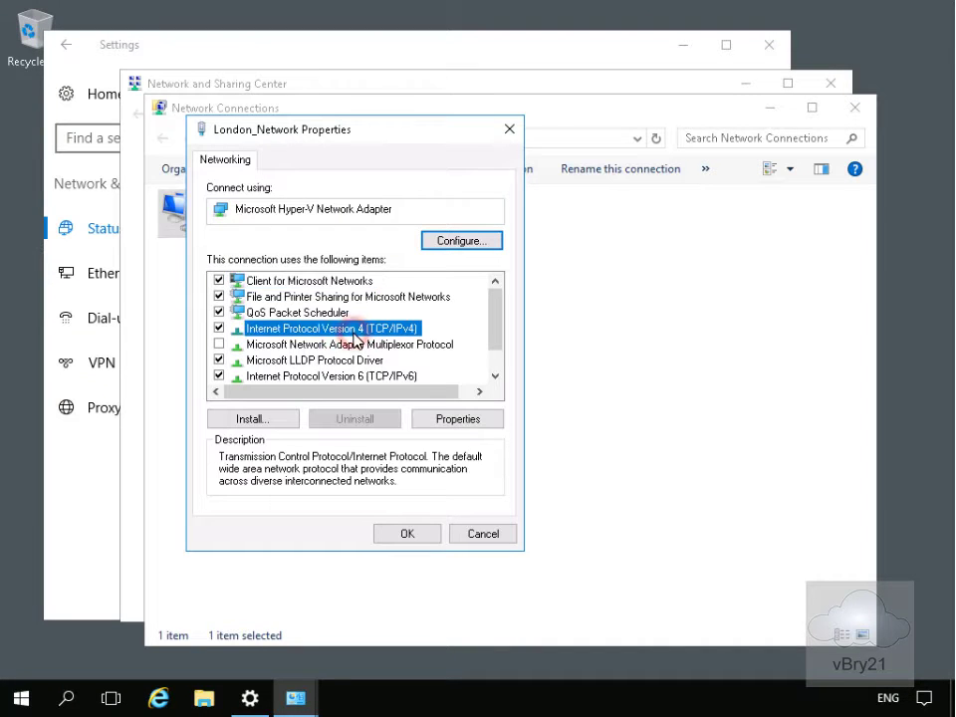
In London_Network's IPv4 properties, edit the address 172.16.0.11 to 172.16.0.111
click(416, 418)
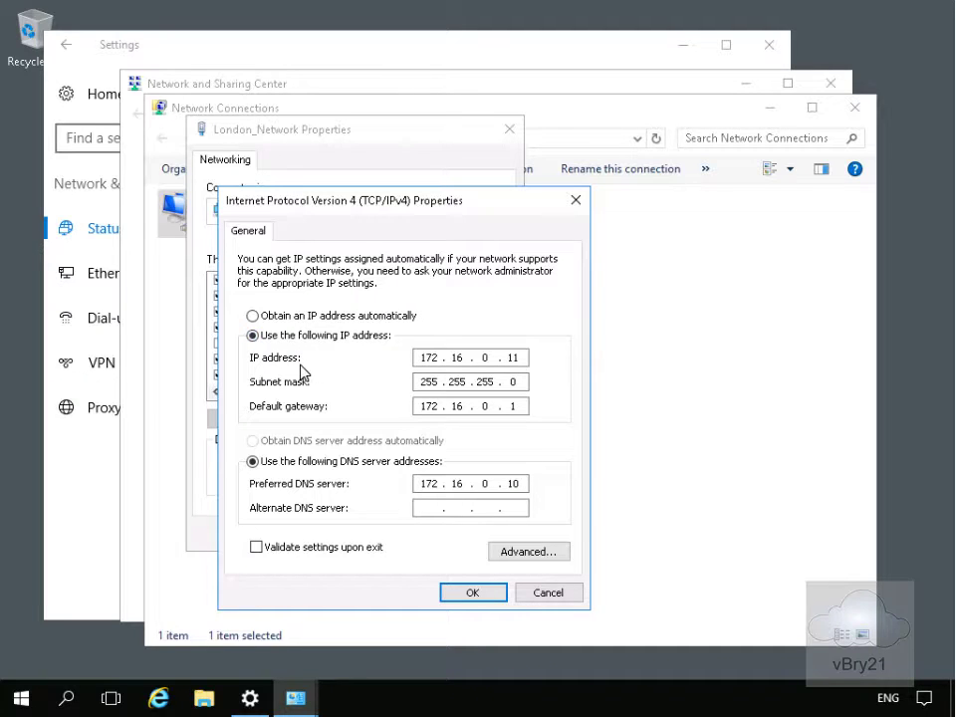
click(519, 357)
Review the IP Settings, DNS and WINS tabs of London_Network's Advanced TCP/IP Settings
click(509, 553)
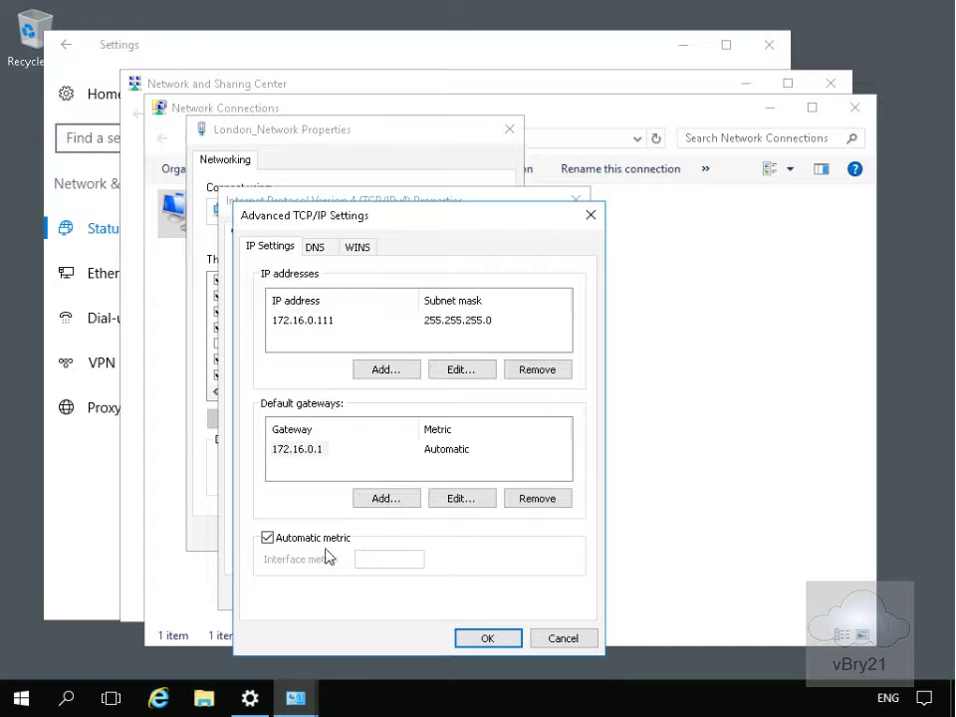
click(317, 249)
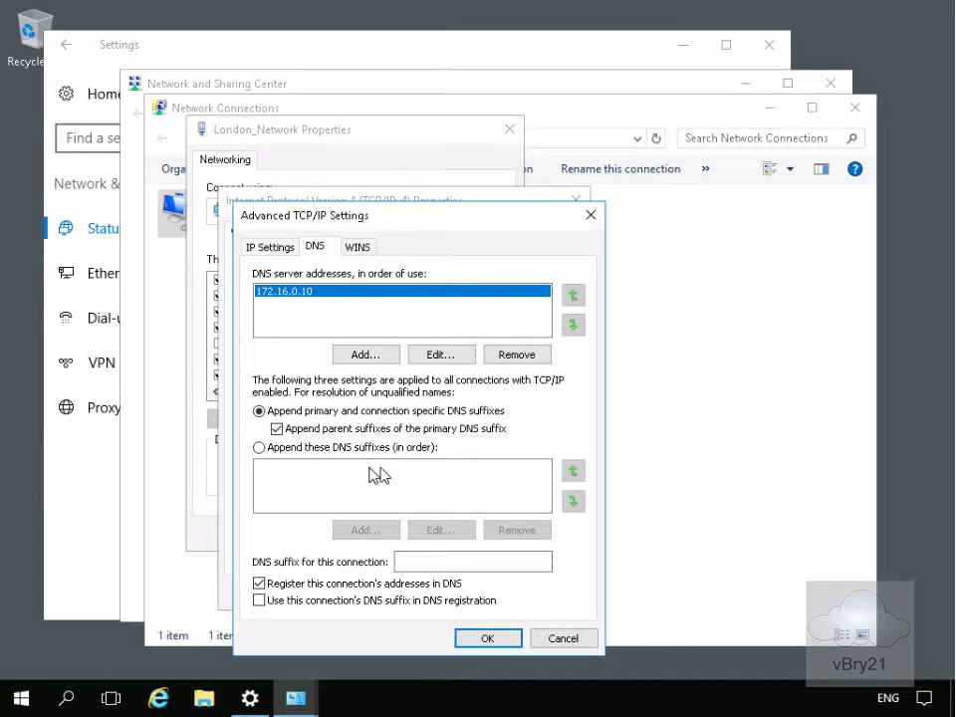
click(361, 248)
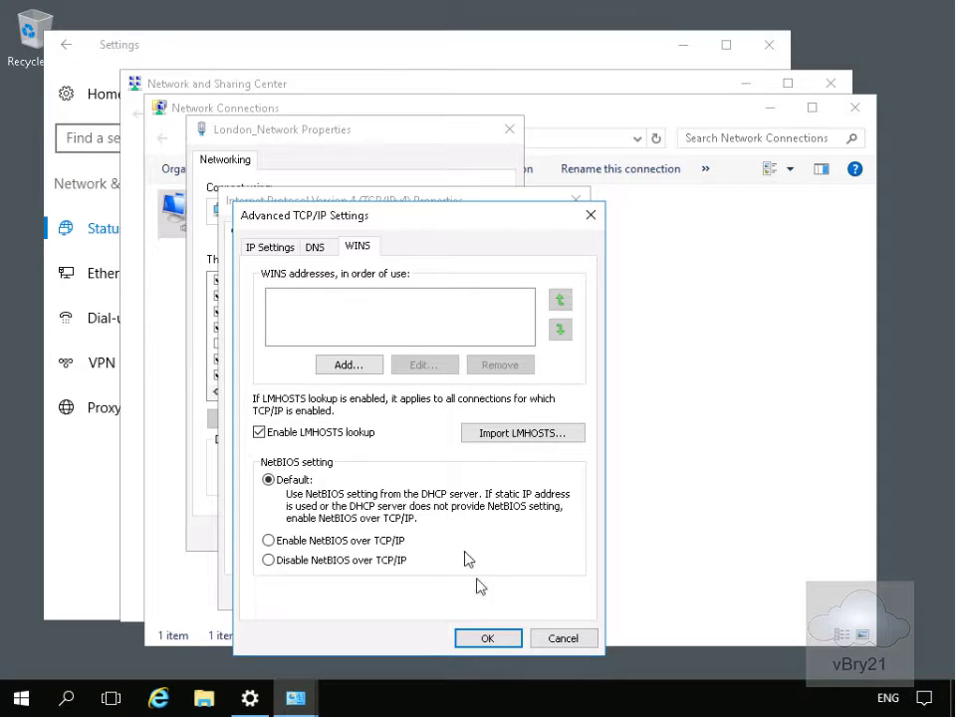
Cancel the advanced settings and apply the 172.16.0.111 IPv4 address to London_Network
click(546, 633)
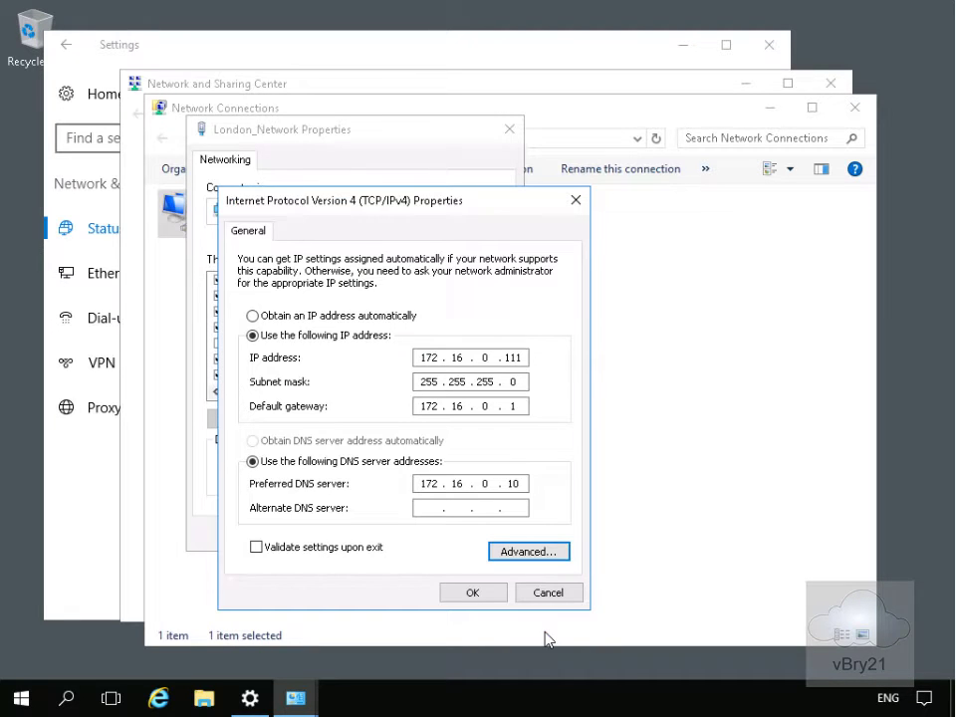
click(491, 594)
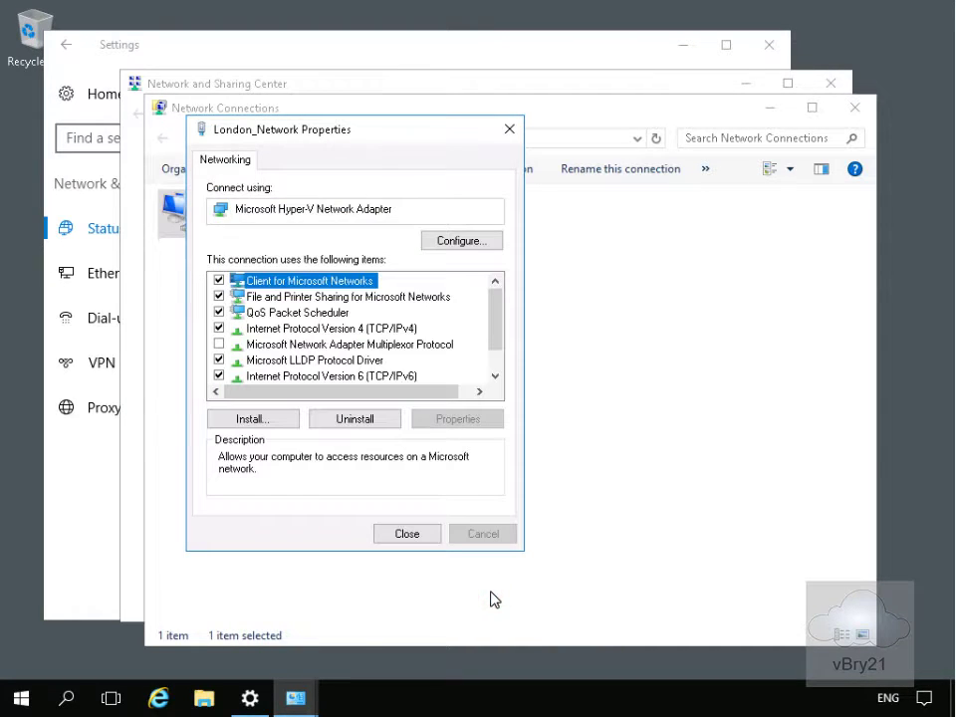
click(424, 539)
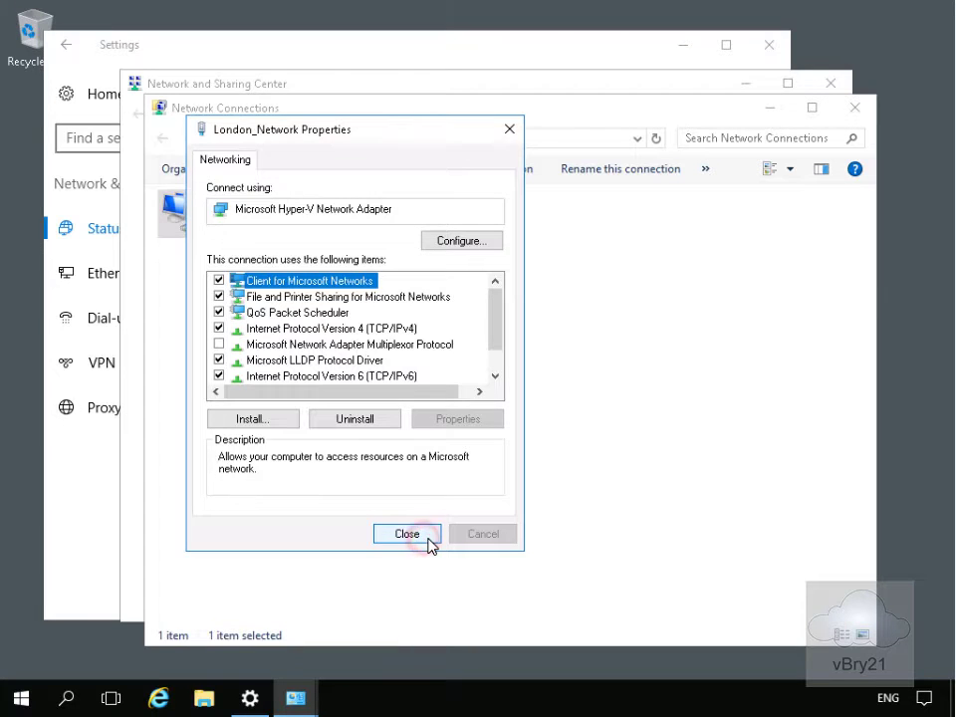
Close Network Connections, the Network and Sharing Center and Settings
click(854, 108)
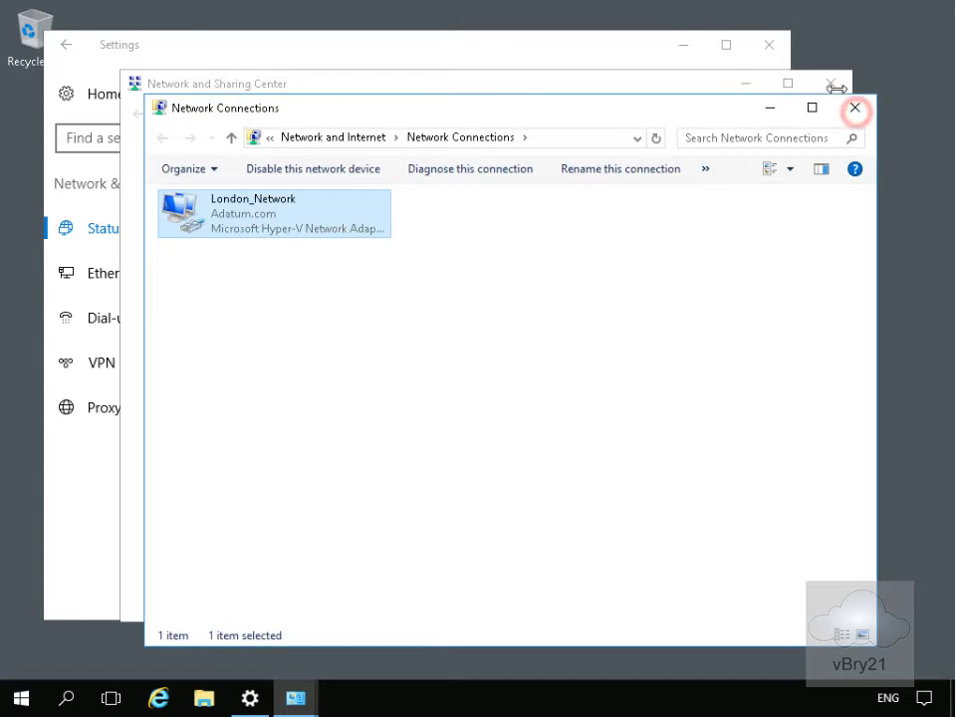
click(832, 86)
click(770, 47)
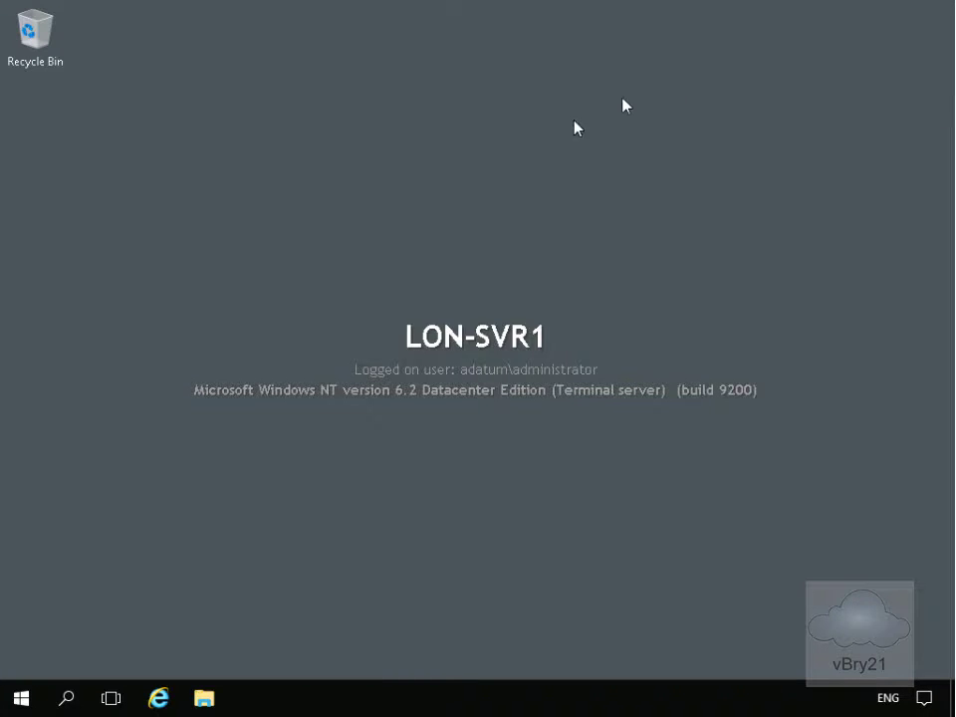
Run Windows PowerShell as Administrator from the Start menu's Windows PowerShell folder
click(24, 698)
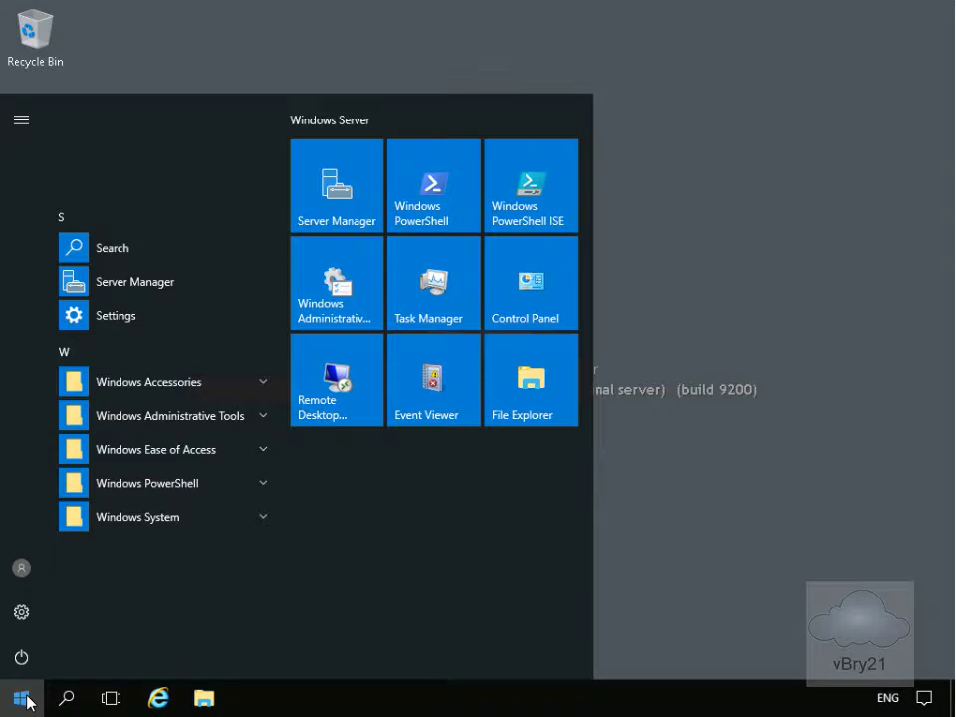
click(262, 484)
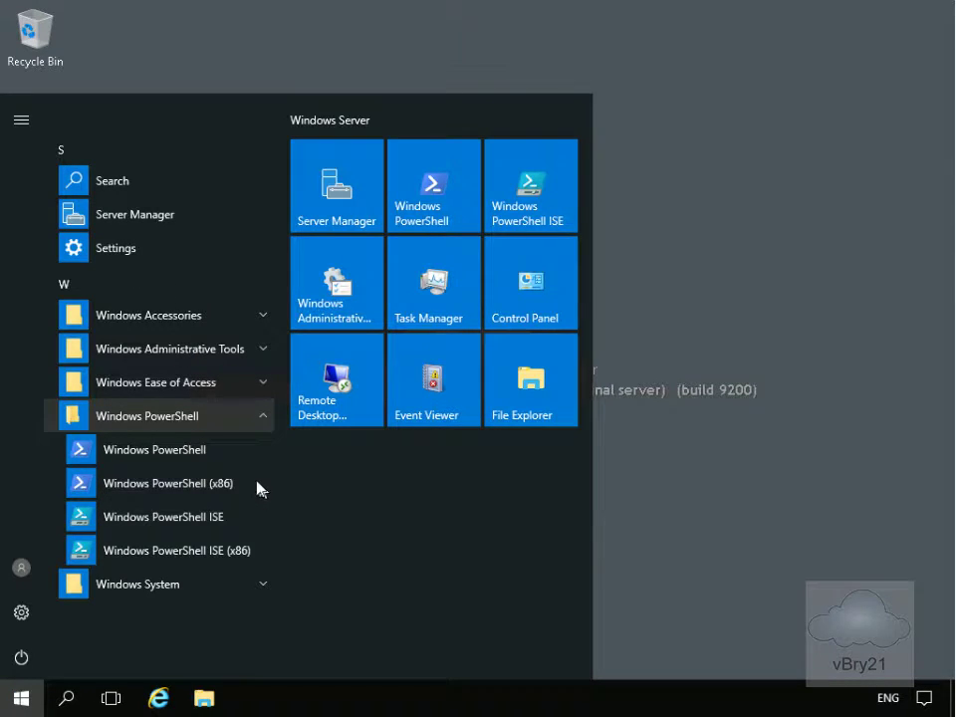
right_click(187, 461)
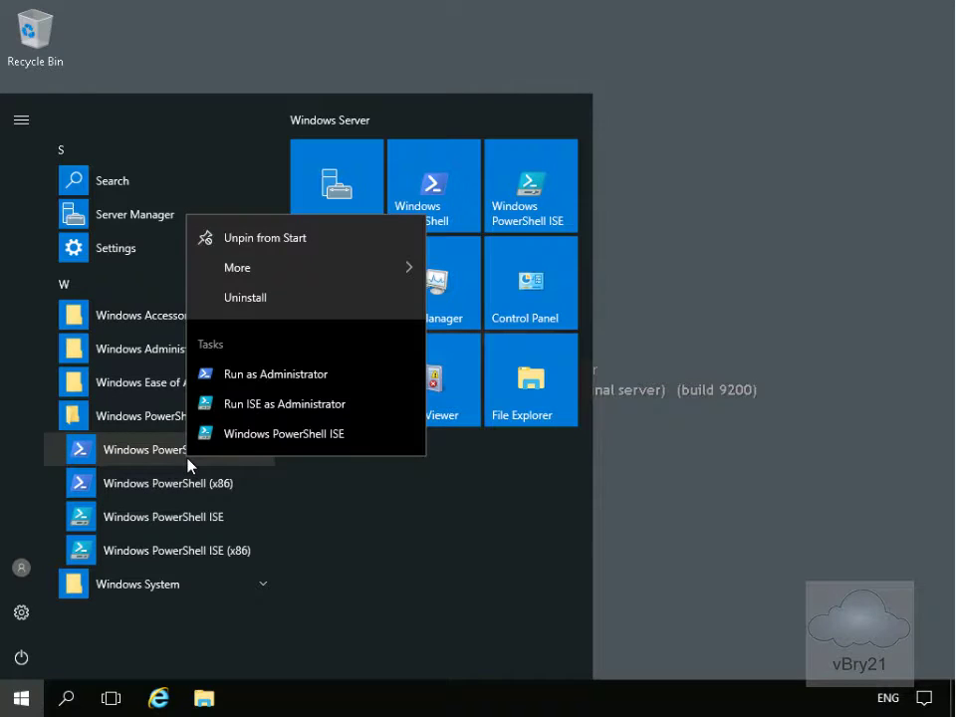
click(252, 376)
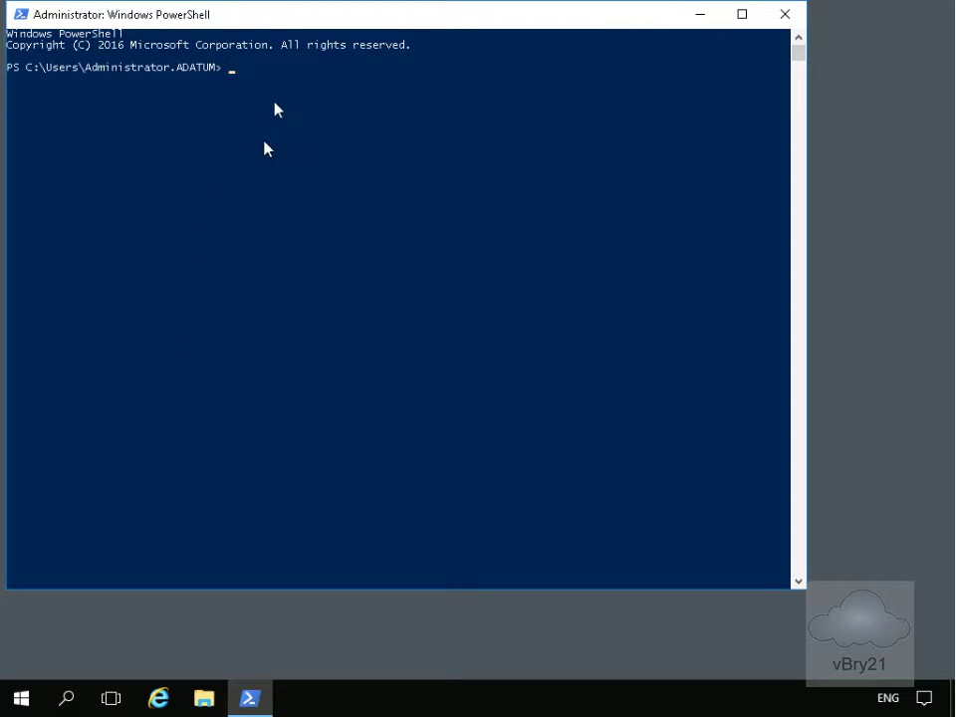
Set the PowerShell console's Lucida Console font to size 24 in the window properties
right_click(286, 14)
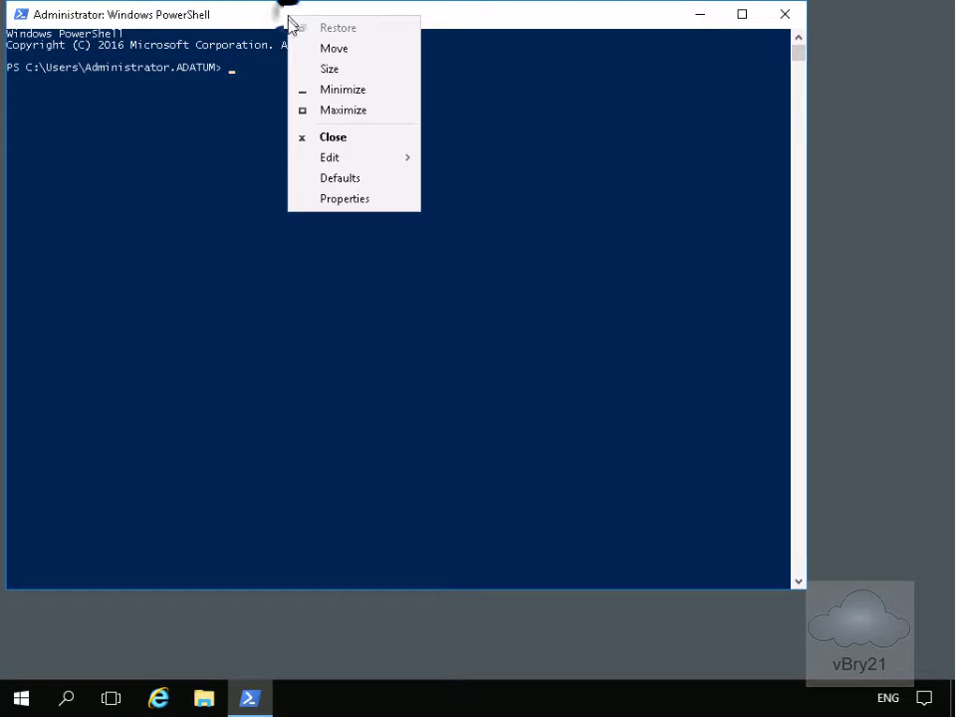
click(351, 202)
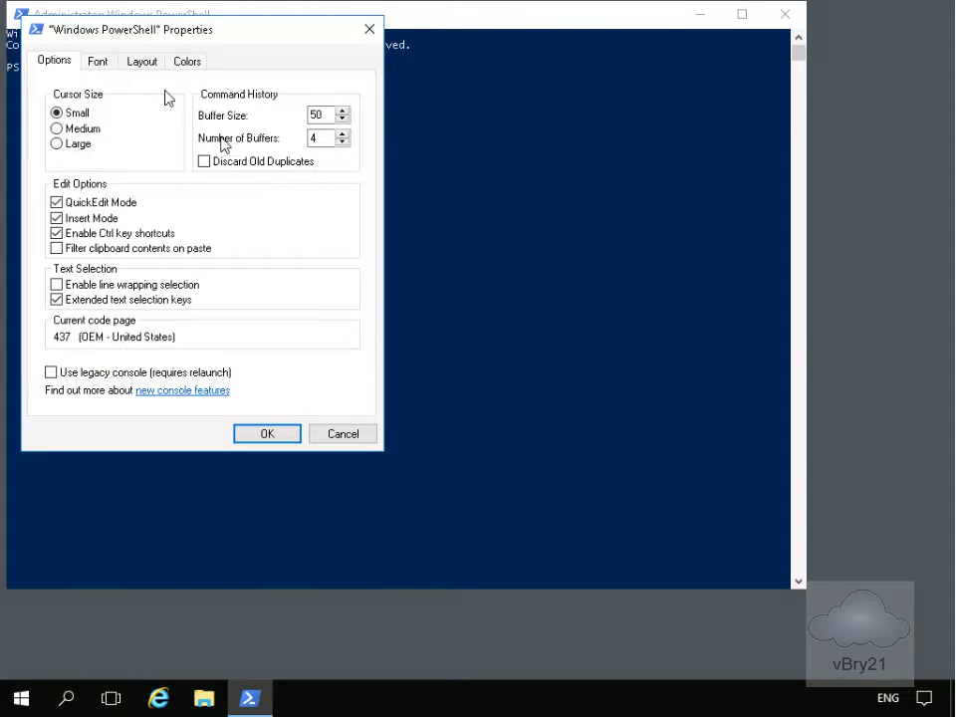
click(100, 63)
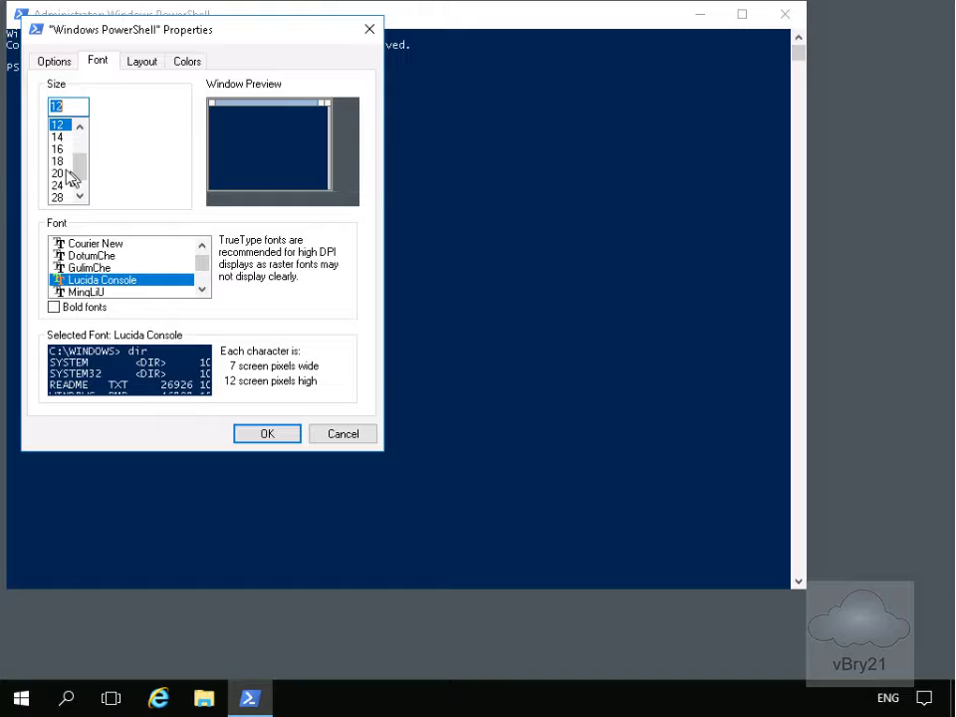
click(58, 186)
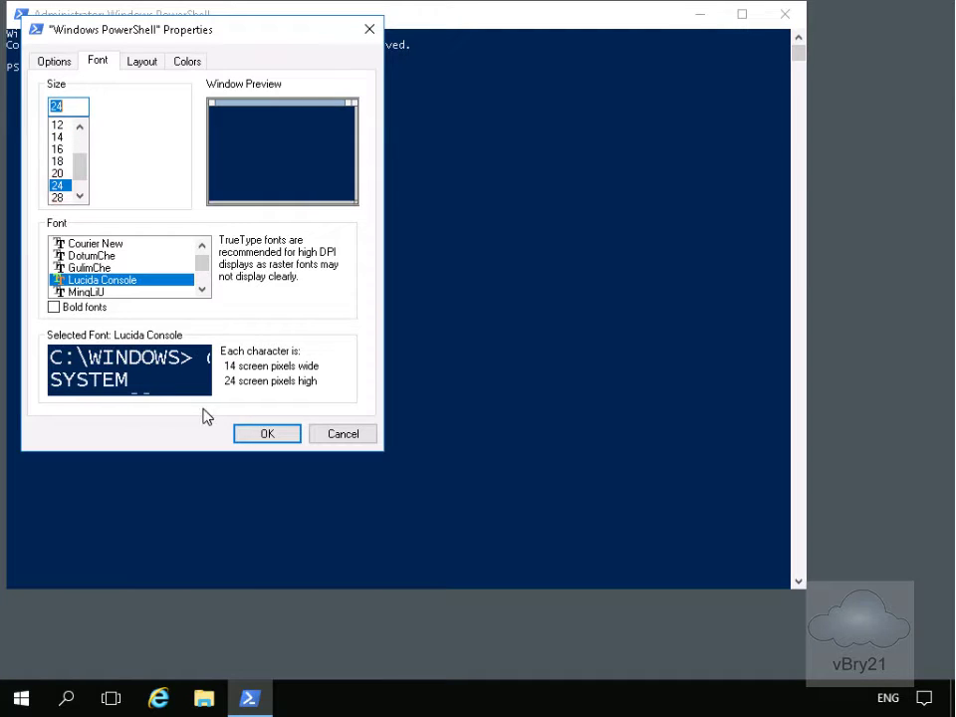
click(249, 433)
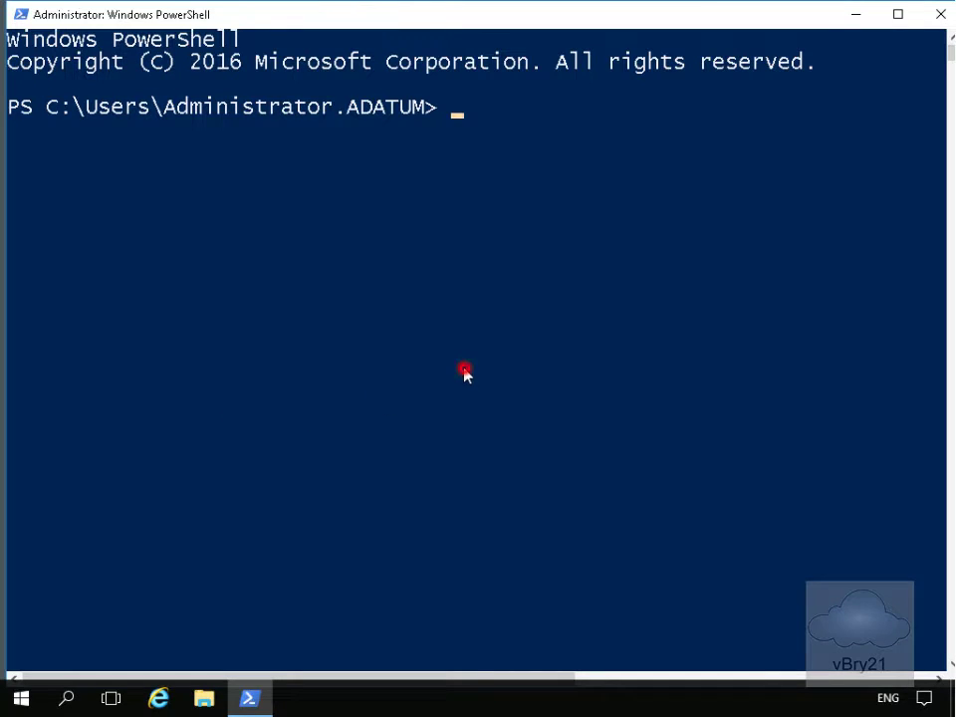
Clear the PowerShell console and change to the C:\ root with cd\
click(467, 373)
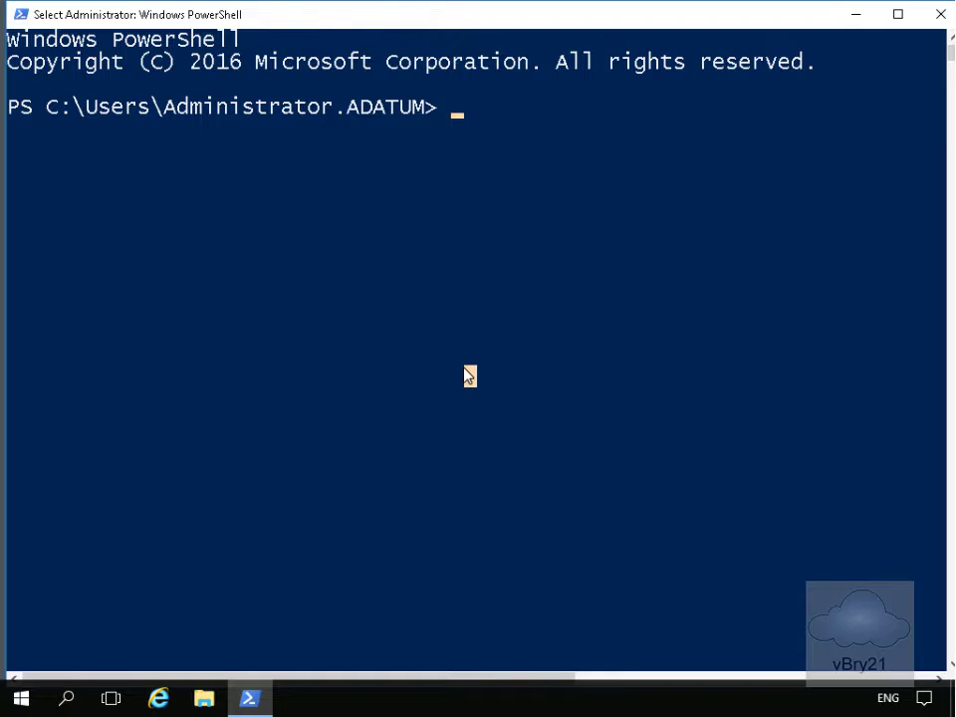
key(Escape)
text(cls)
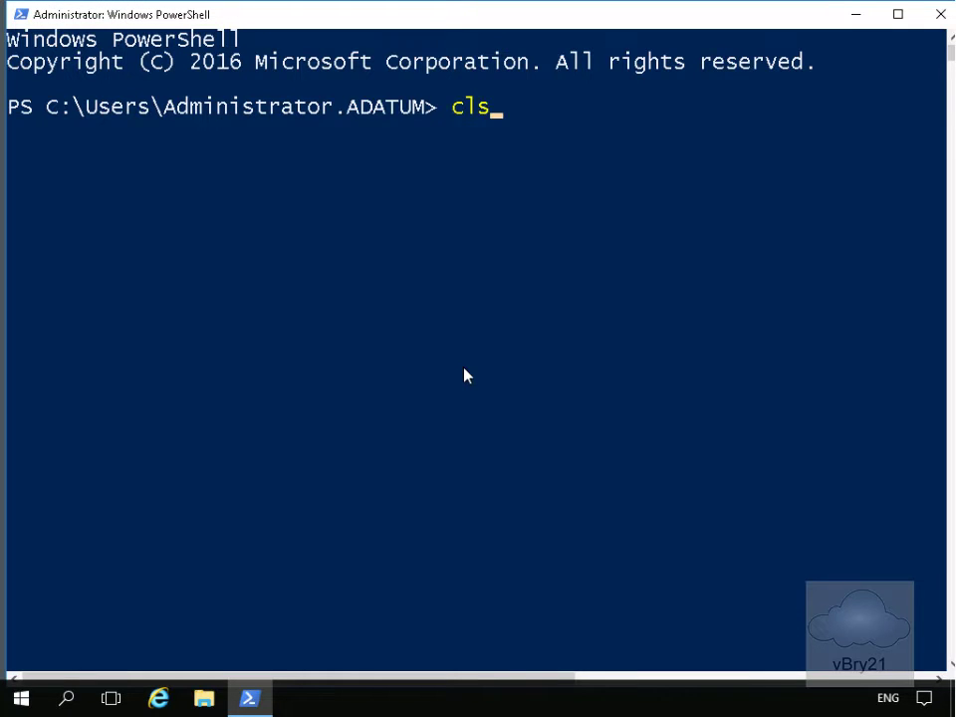
key(Return)
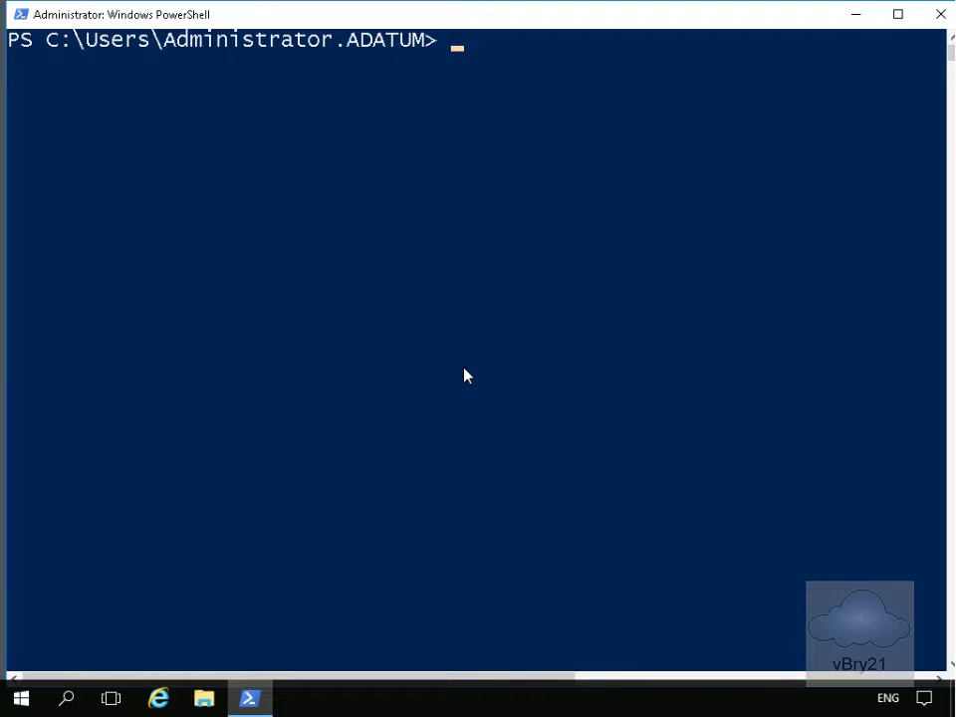
text(cd\)
key(Return)
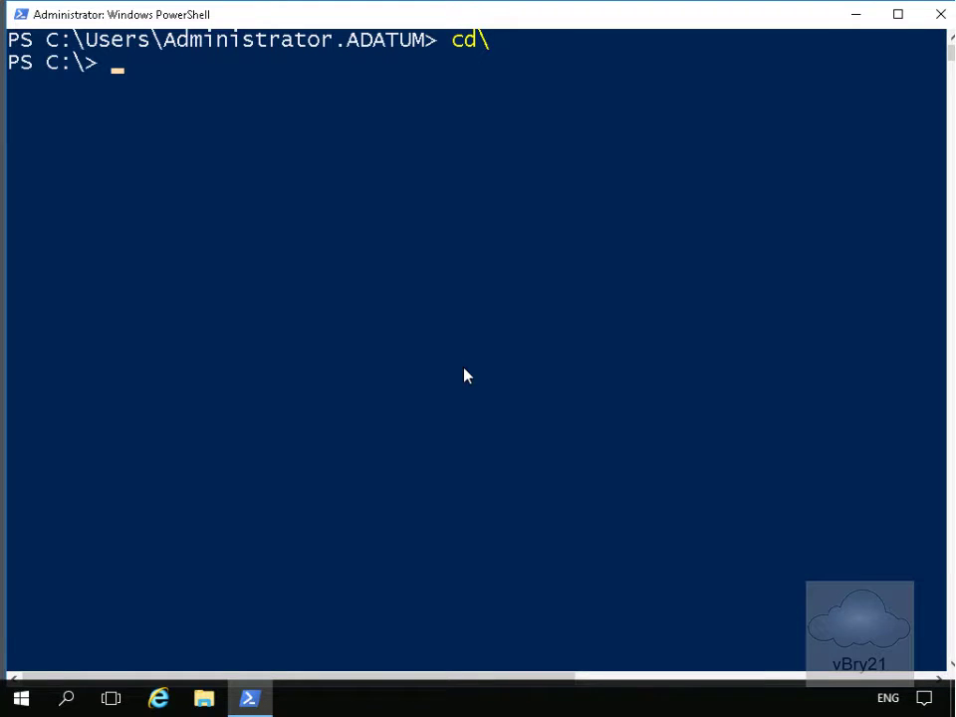
Run Get-NetIPAddress -InterfaceAlias "London_Network", showing IPv4 172.16.0.111 with prefix length 24
text(cls)
key(Return)
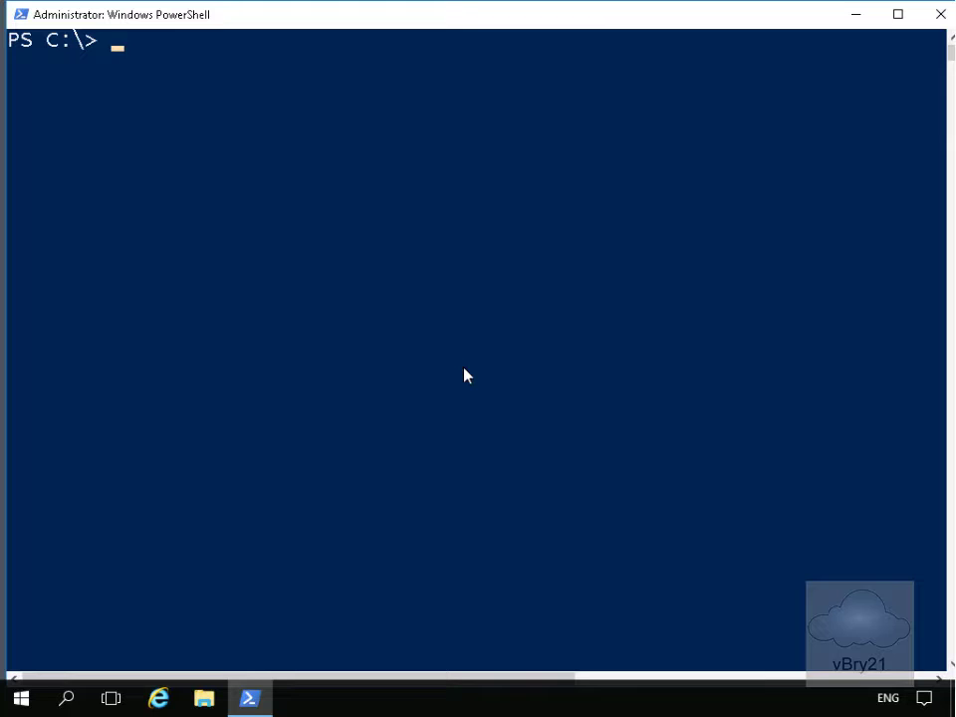
text(Get-NetIPAddress -InterfaceAlias "London Network")
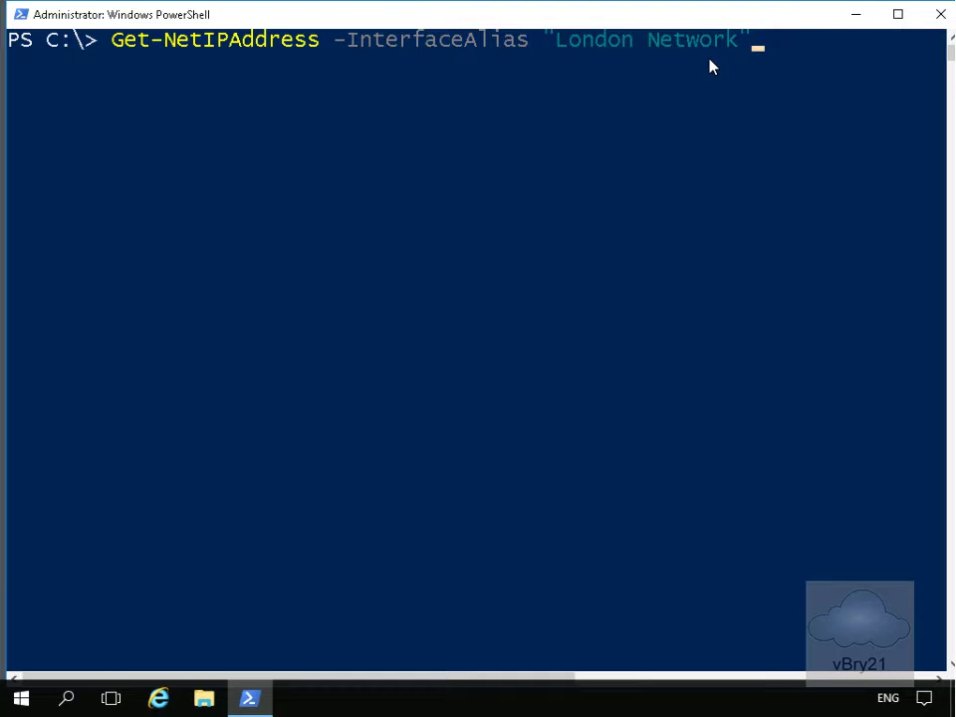
key(Return)
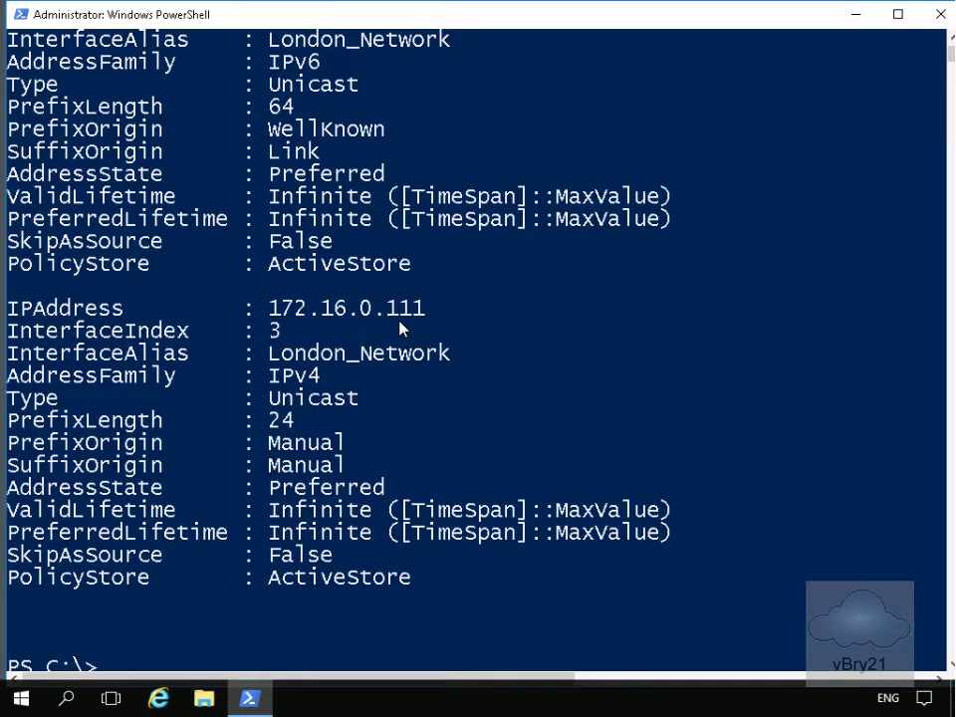
Clear the console and run Remove-NetIPAddress -InterfaceAlias "London_Network" -IPAddress 172.16.0.111
text(cls)
key(Return)
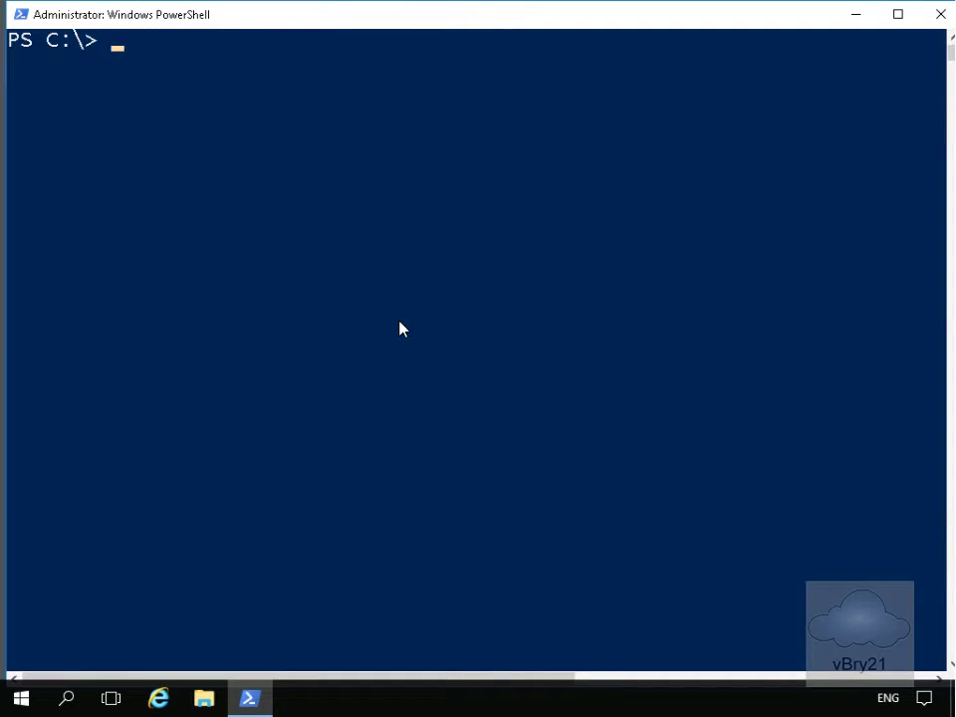
key(ctrl+v)
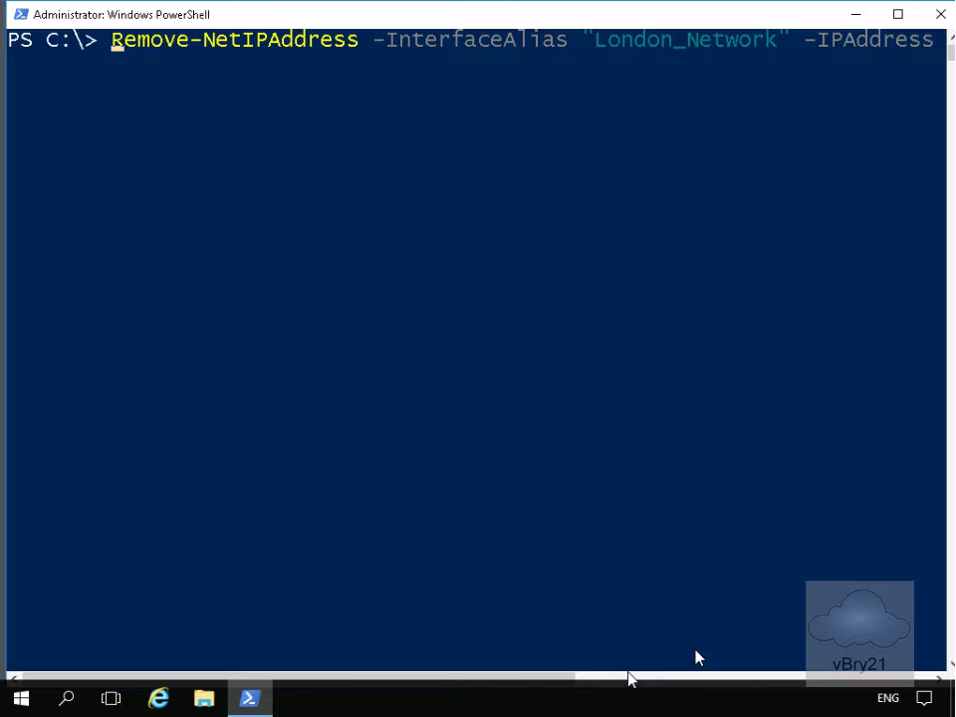
drag(350, 677, 501, 691)
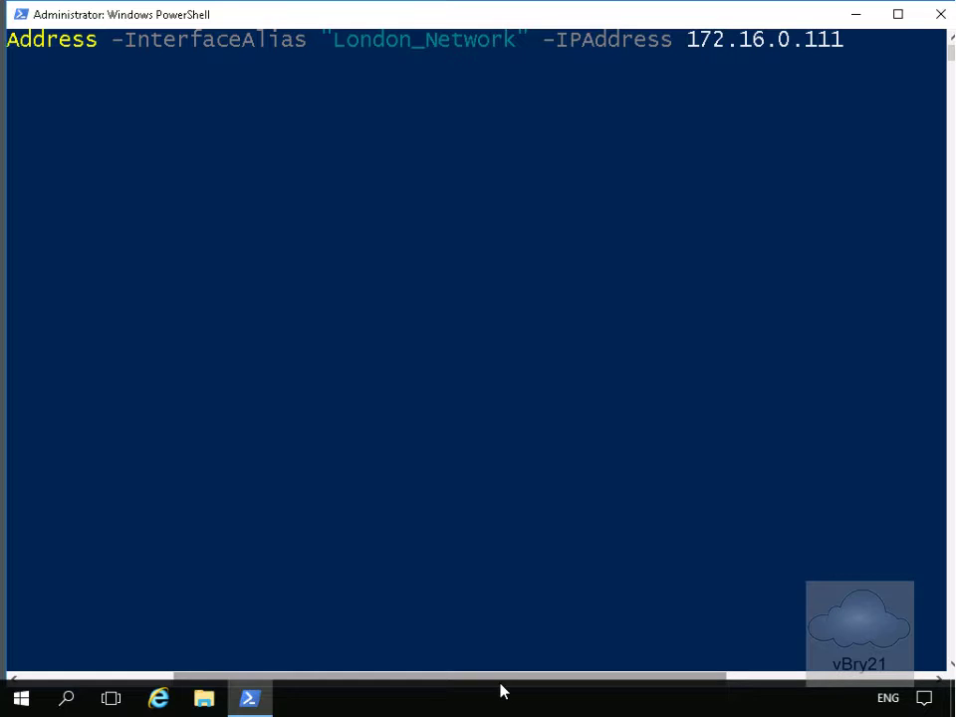
key(Return)
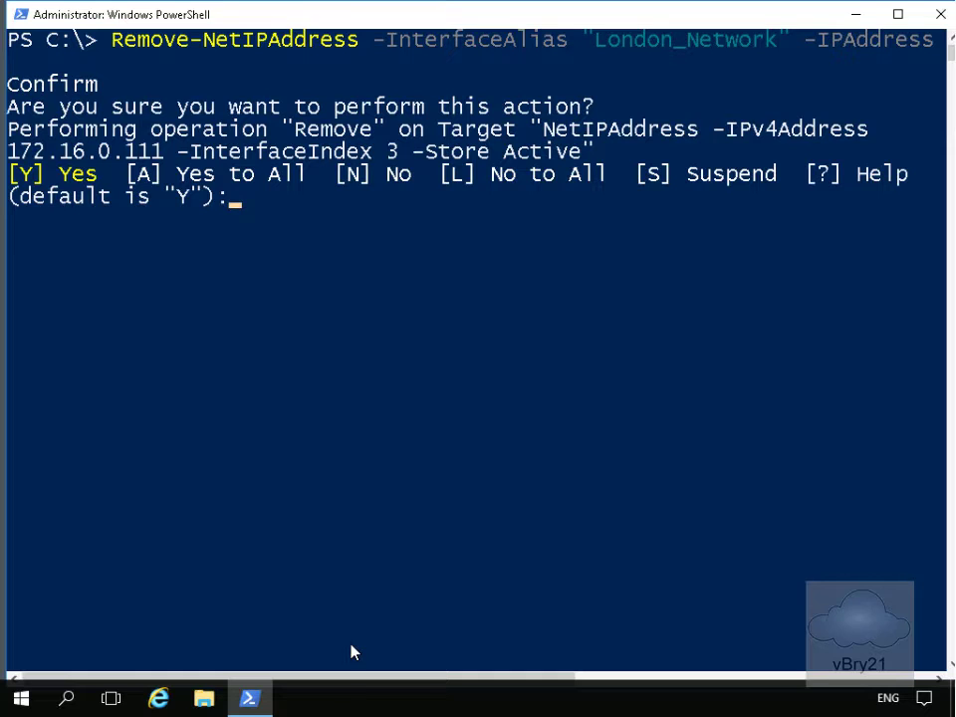
Answer y to confirm removal from both the Active and Persistent stores
text(y)
key(Return)
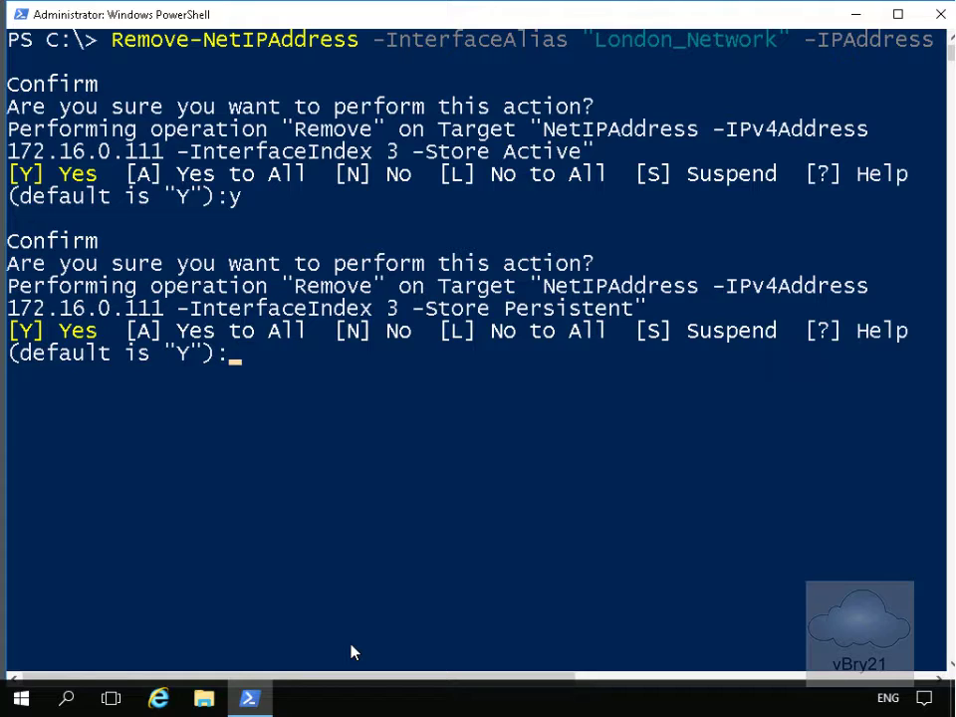
text(y)
key(Return)
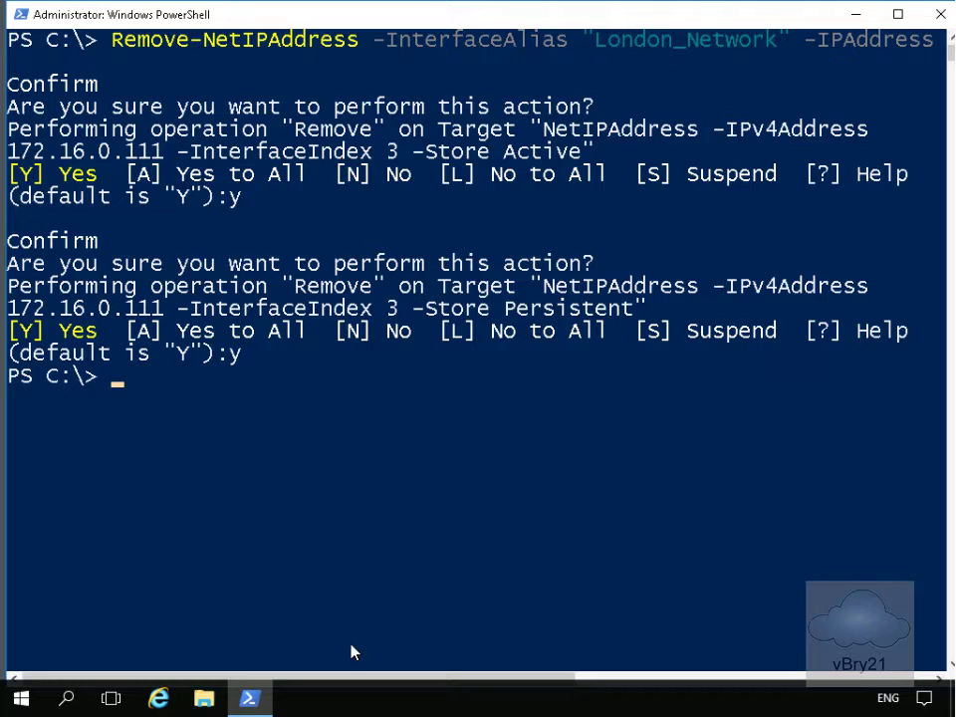
Rerun Get-NetIPAddress for London_Network, showing 169.254.133.116/16, then clear the console
text(cls)
key(Return)
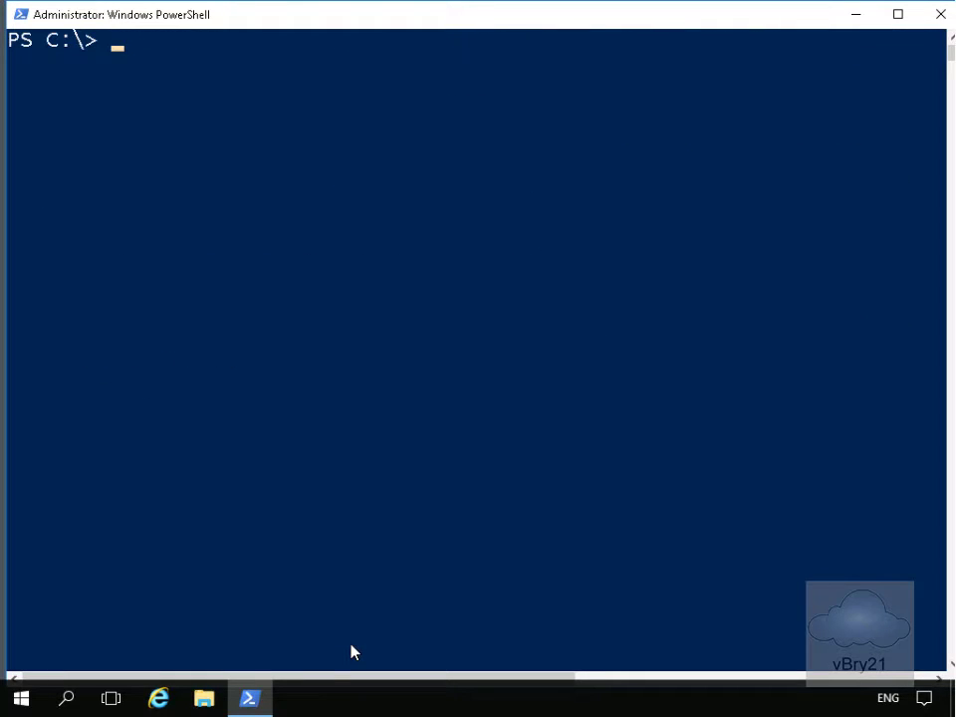
right_click(842, 336)
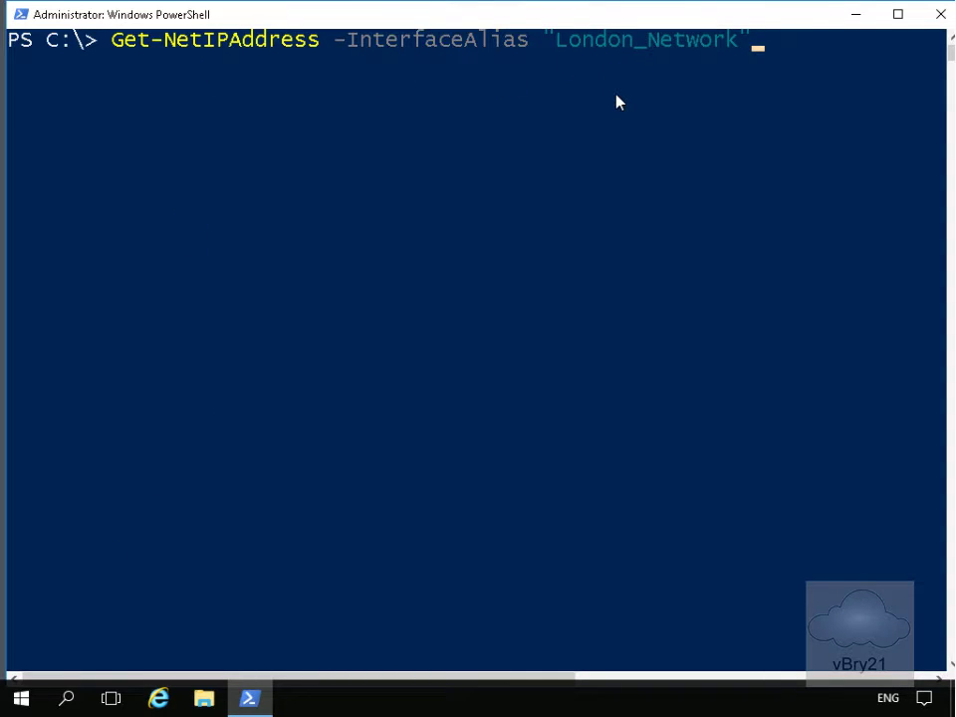
key(Return)
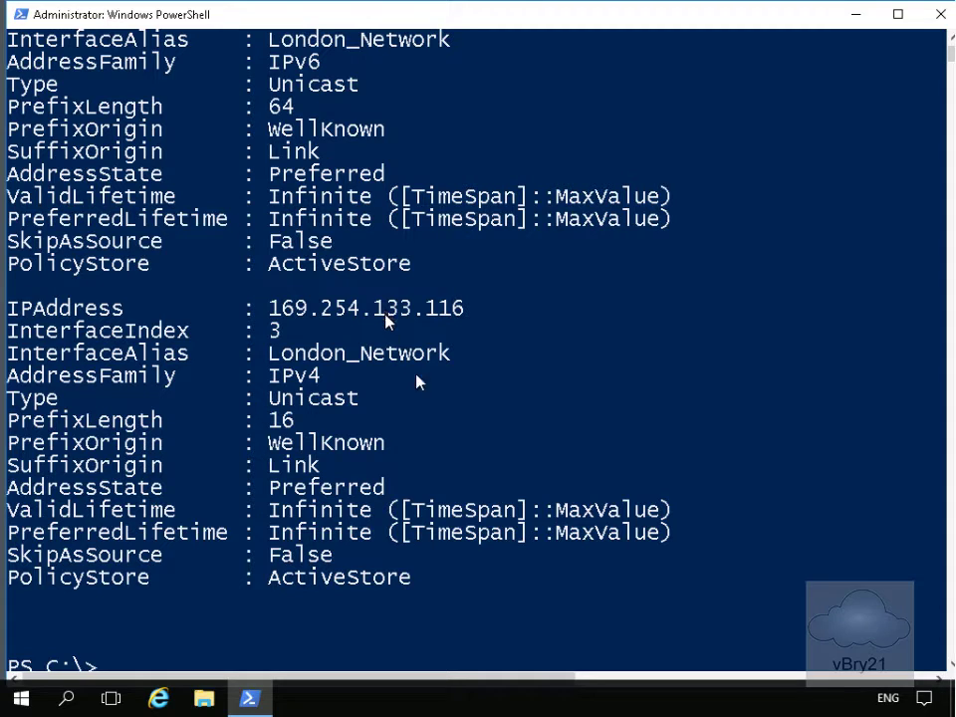
text(cls)
key(Return)
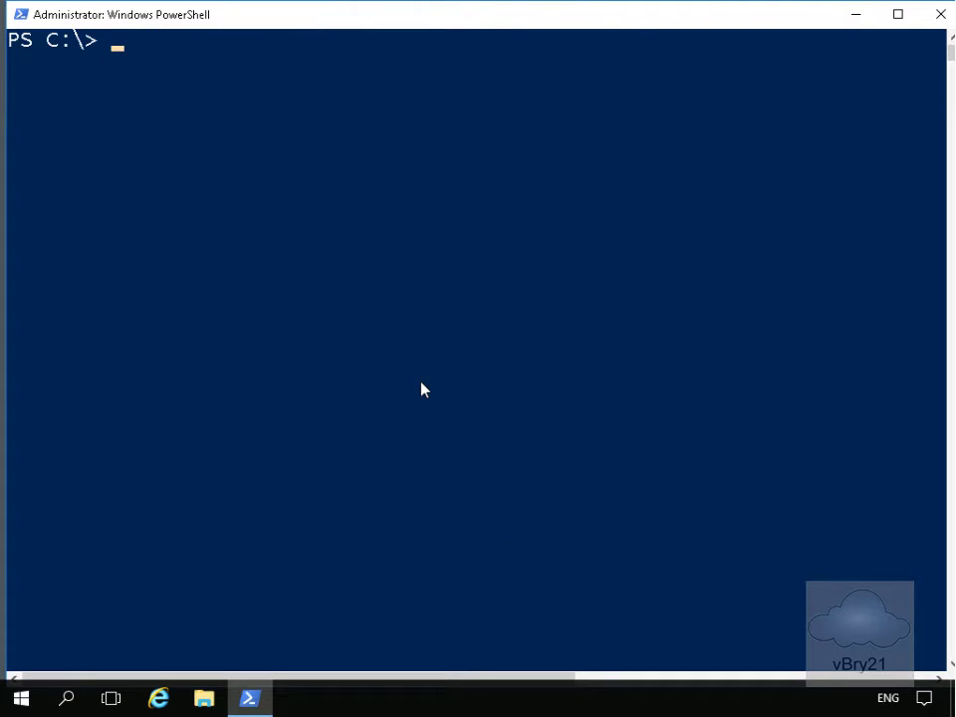
Paste and run New-NetIPAddress to add 172.16.0.11 with prefix length 24 to London_Network
right_click(319, 553)
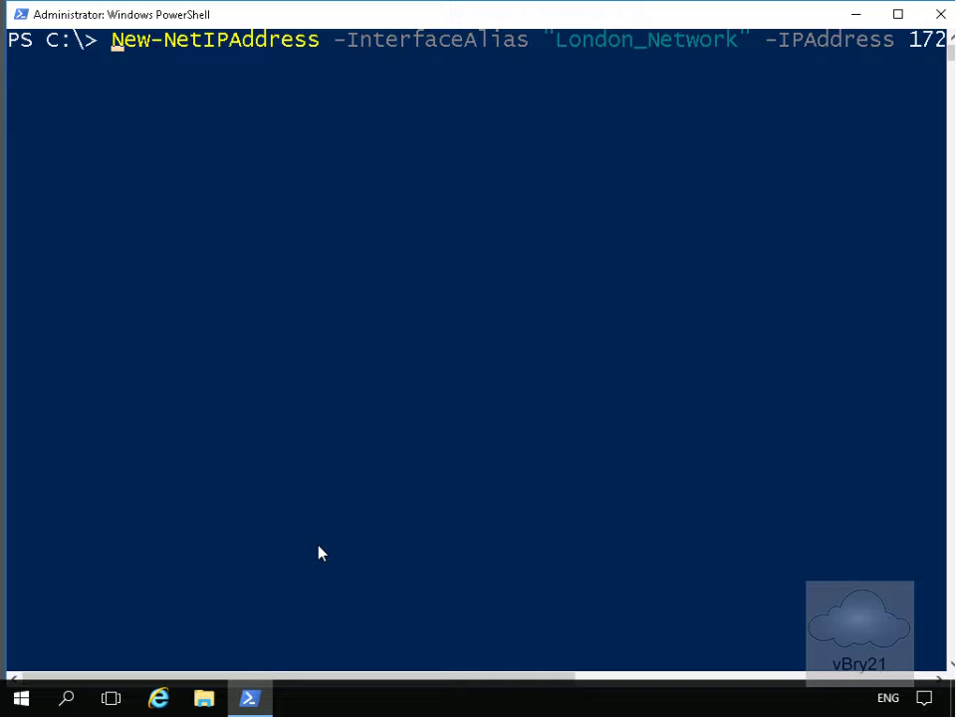
key(Right)
key(Right)
key(Right)
key(Right)
key(Right)
key(Right)
key(Right)
key(Right)
key(Right)
key(Right)
key(Right)
key(Right)
key(Right)
key(Right)
key(Right)
key(Right)
key(Right)
key(Right)
key(Right)
key(Right)
key(Right)
key(Right)
key(Right)
key(Right)
key(Right)
key(Right)
key(Right)
key(Right)
key(Right)
key(Right)
key(Right)
key(Right)
key(Right)
key(Right)
key(Right)
key(Right)
key(Right)
key(Right)
key(Right)
key(Right)
key(Right)
key(Right)
key(Right)
key(Right)
key(Right)
key(Right)
key(Right)
key(Right)
key(Right)
key(Right)
key(Right)
key(Right)
key(Right)
key(Right)
key(Right)
key(Right)
key(Right)
key(Right)
key(Right)
key(Right)
key(Right)
key(Right)
key(Right)
key(Right)
key(Right)
key(Right)
key(Right)
key(Right)
key(Right)
key(Right)
key(Right)
key(Right)
key(Right)
key(Right)
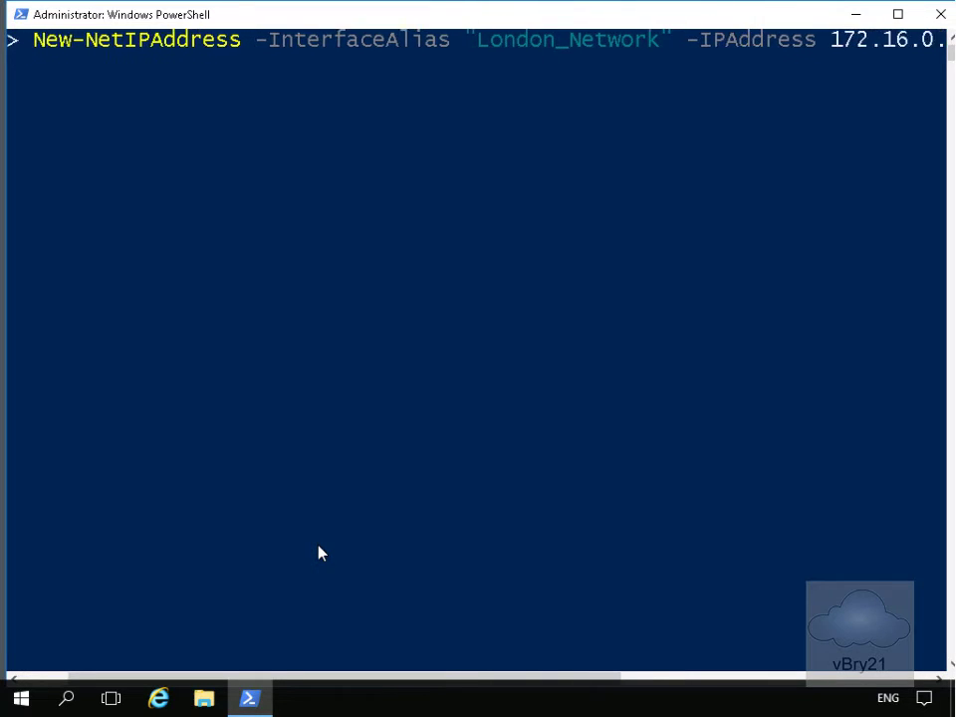
key(Right)
key(Right)
key(Right)
key(Right)
key(Right)
key(Right)
key(Right)
key(Right)
key(Right)
key(Right)
key(Right)
key(Right)
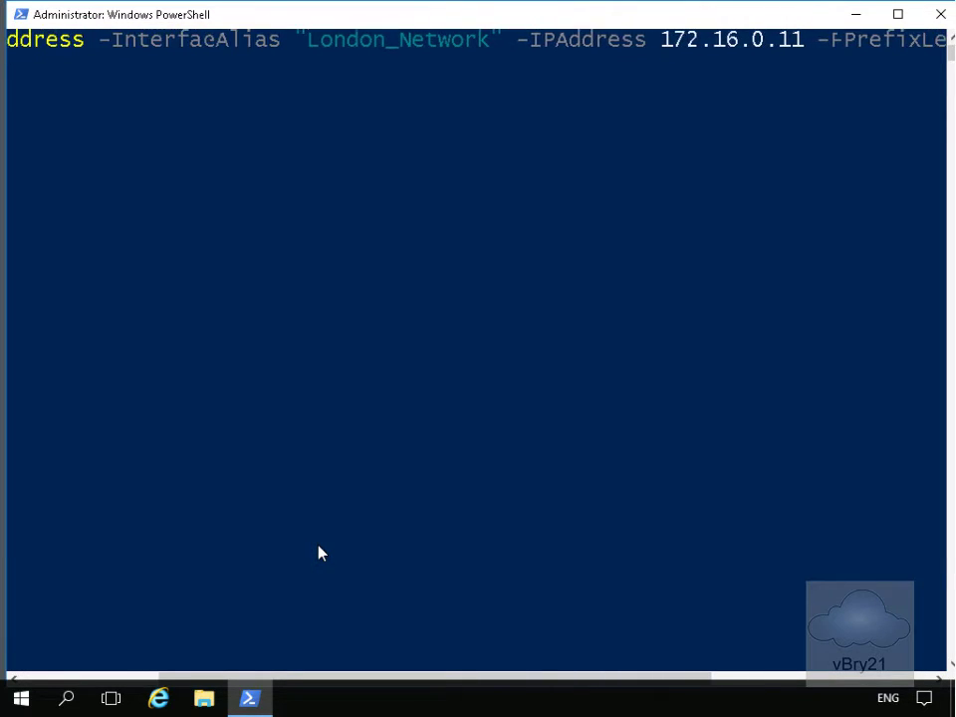
key(Right)
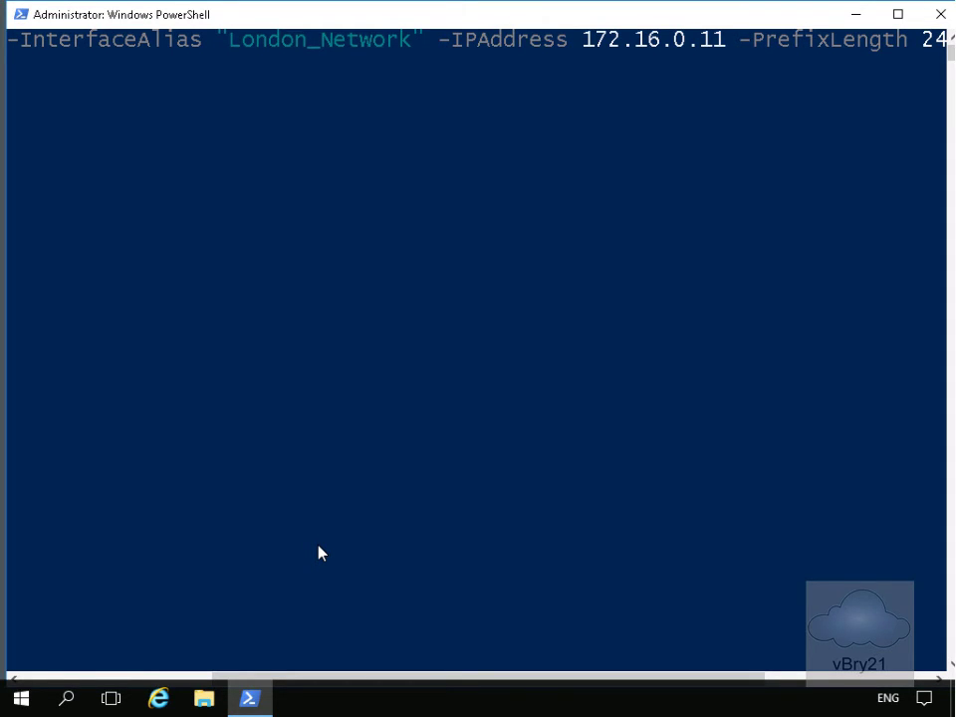
key(Return)
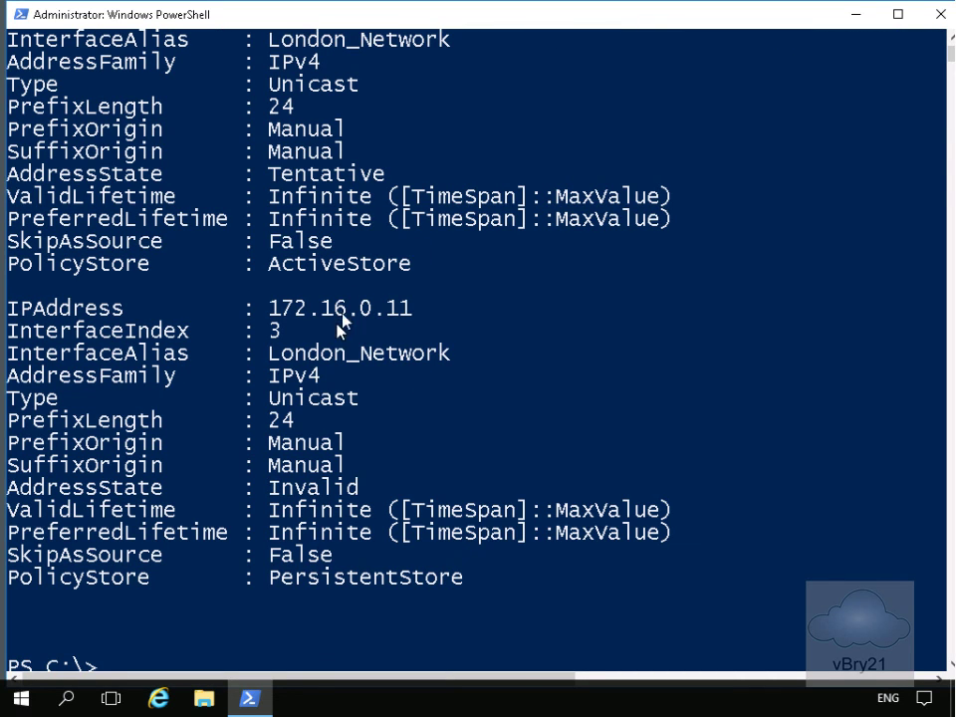